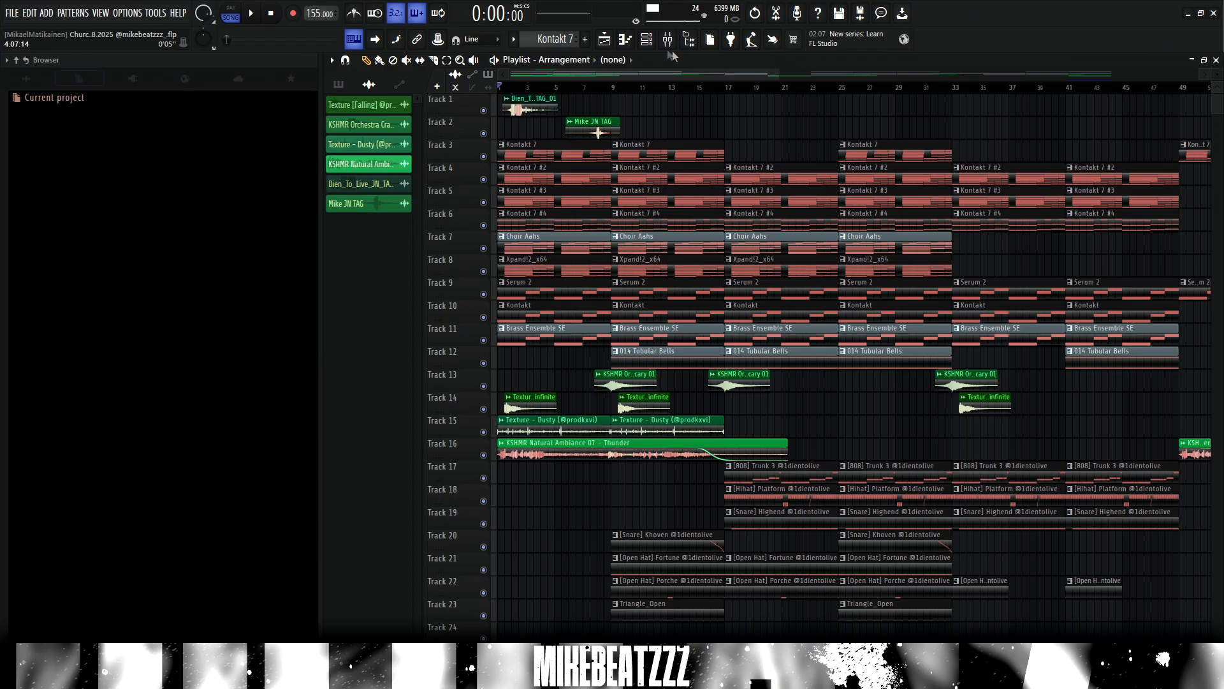
- Show the channel rack over the playlist, reposition it higher, and look over the song arrangement
key("F6")
left_click_drag(547, 276, 561, 261)
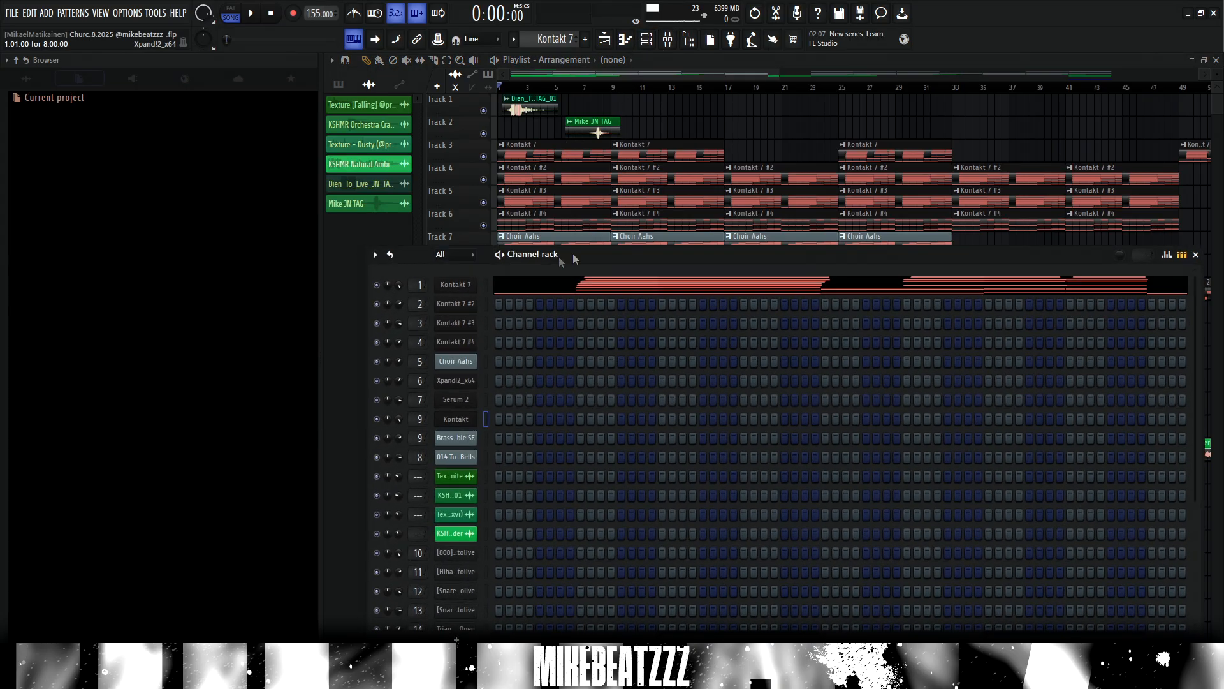
left_click(473, 285)
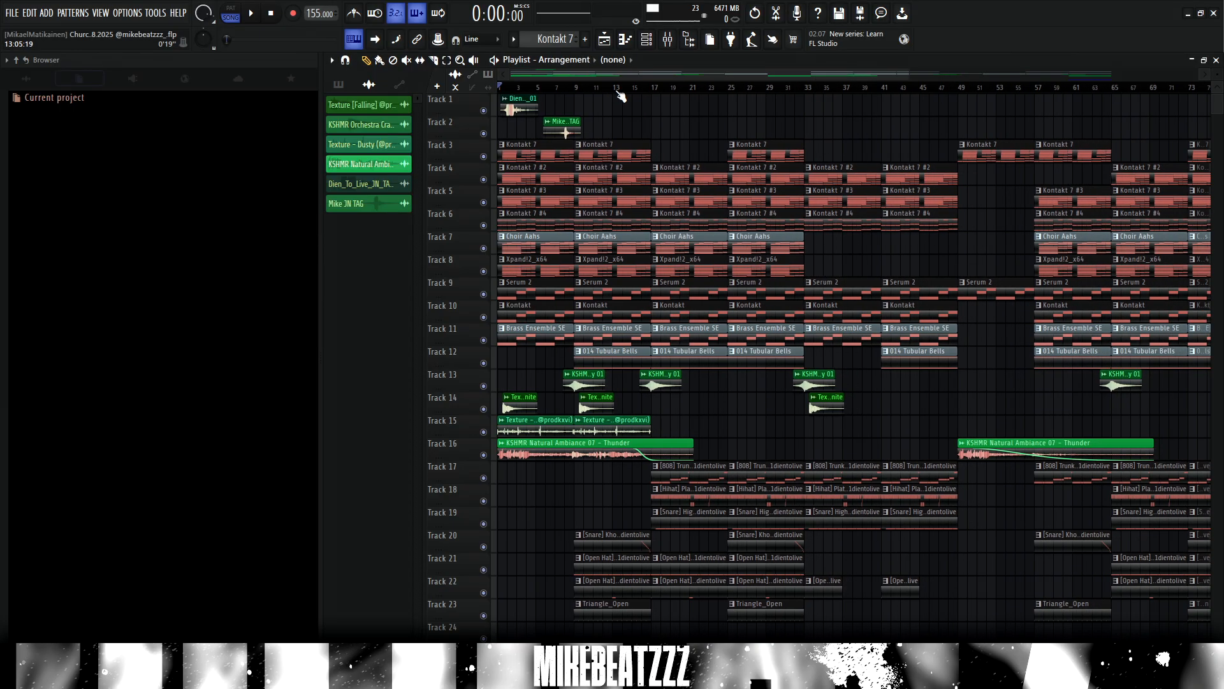
left_click(646, 40)
left_click_drag(579, 254, 576, 152)
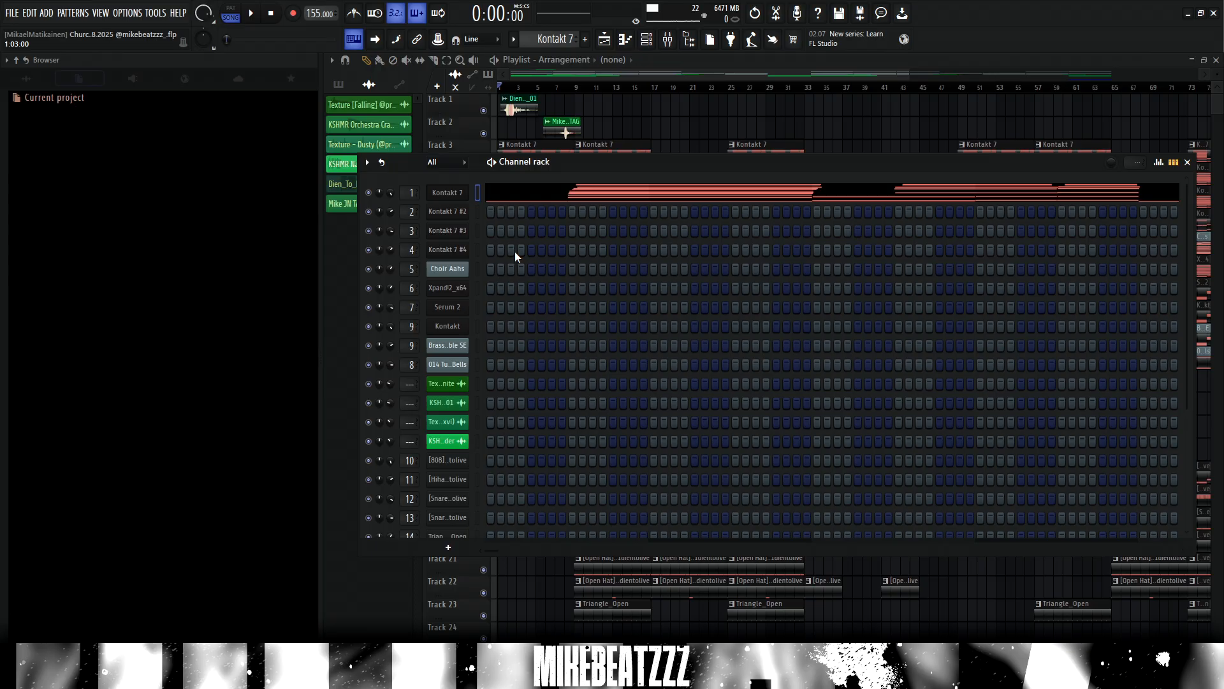
key("F6")
scroll(613, 93, "down", 3)
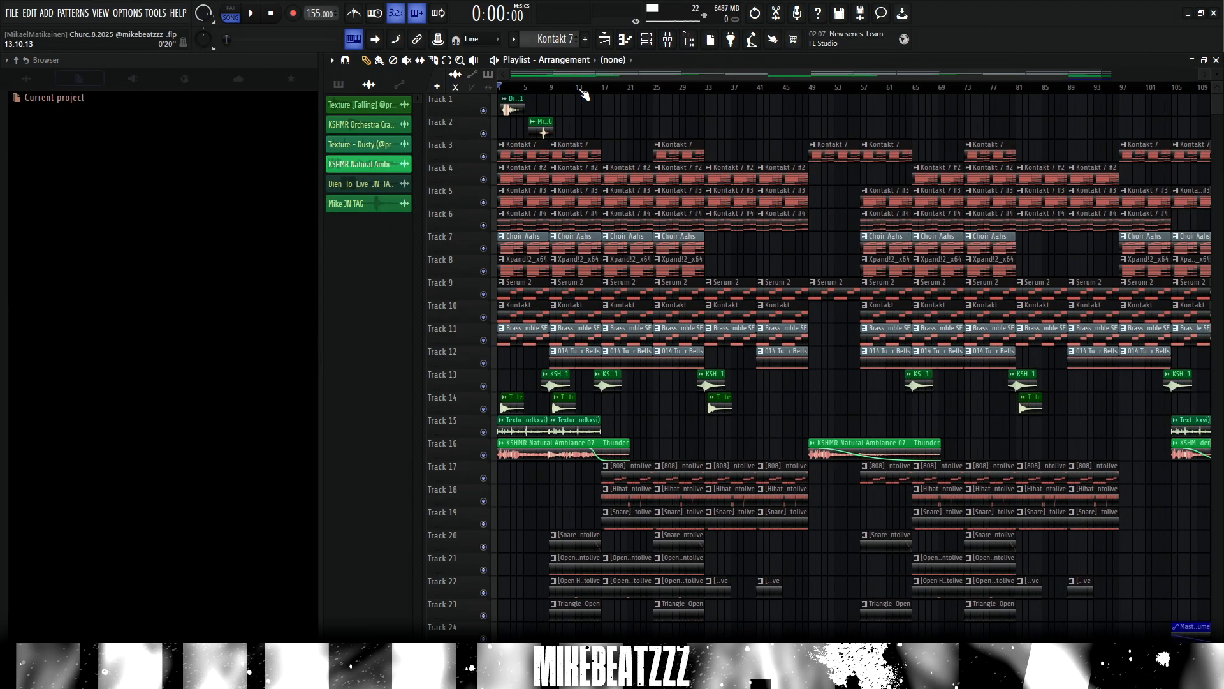
scroll(583, 95, "up", 2)
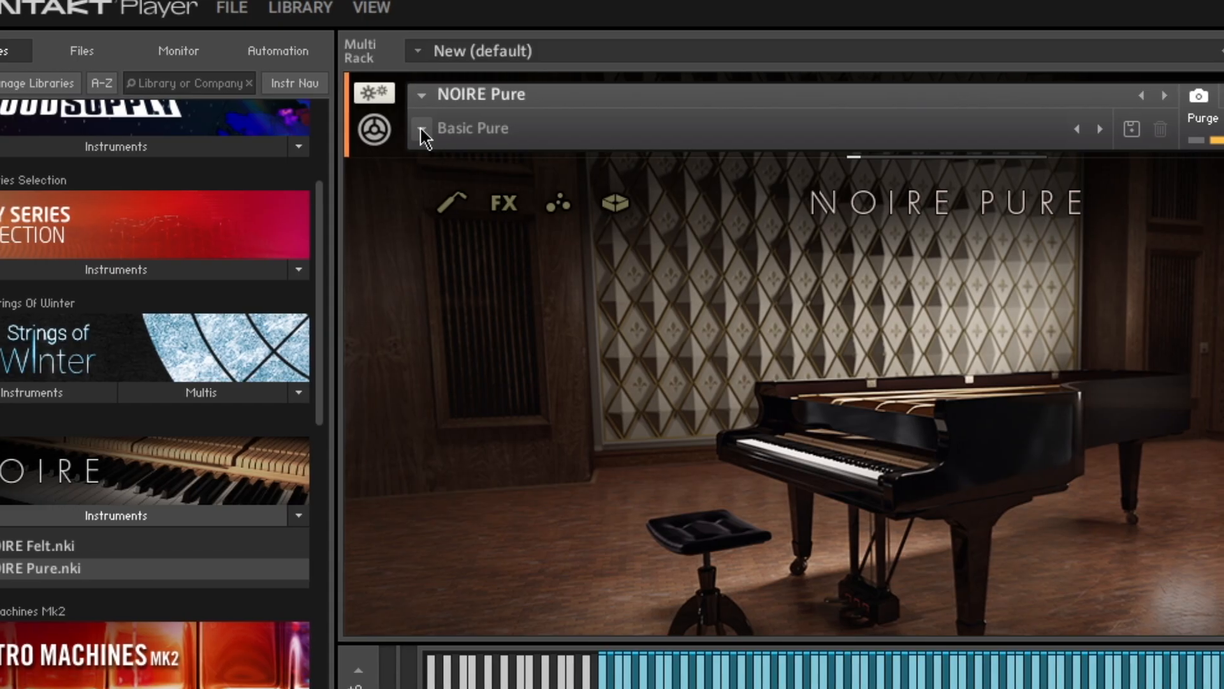
- Look through the Grand Piano snapshots of the NOIRE Pure instrument on the first Kontakt 7 channel
left_click(714, 179)
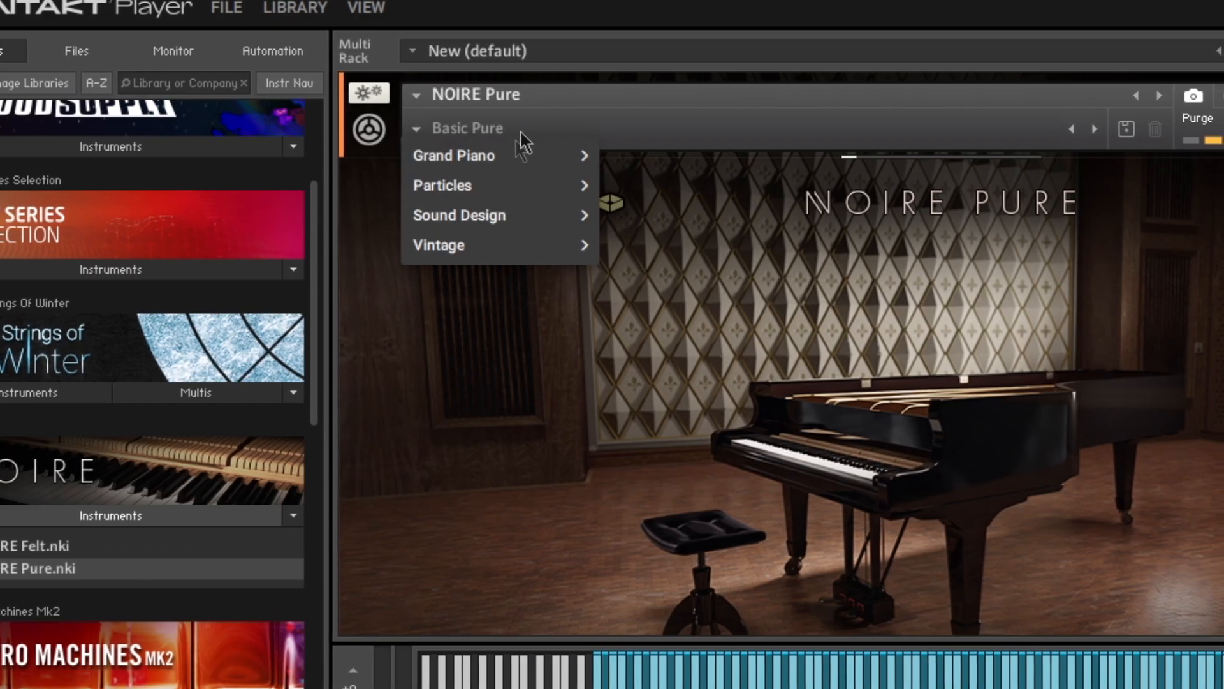
mouse_move(712, 192)
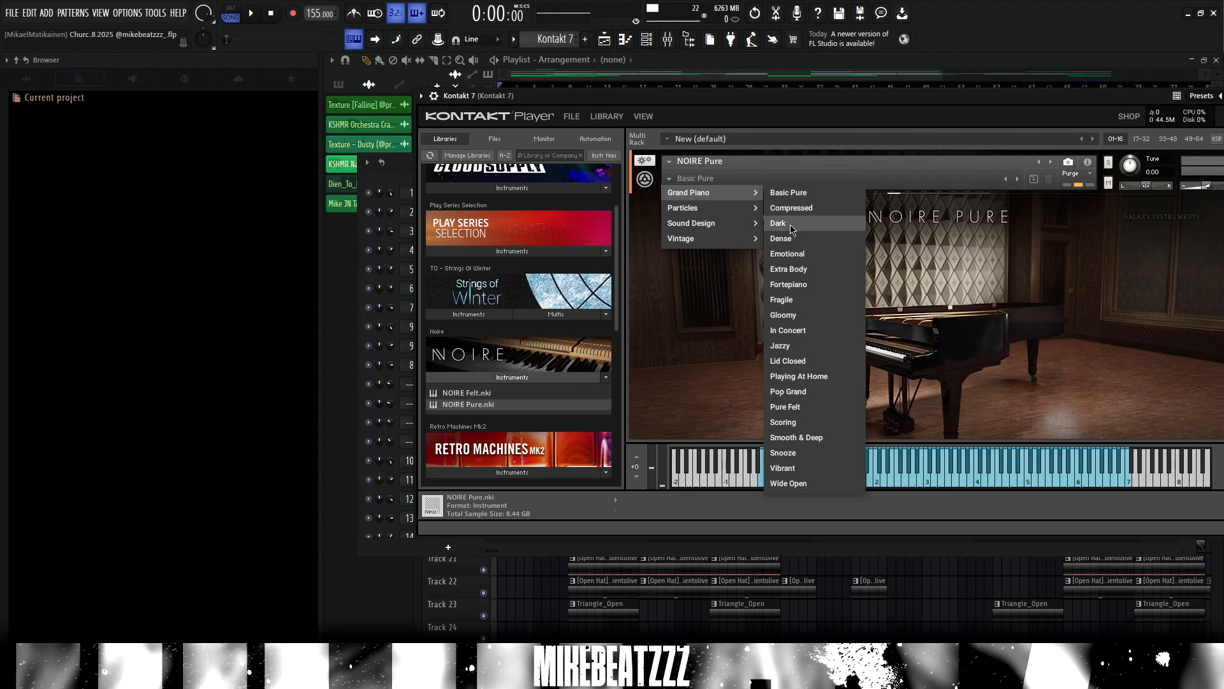
left_click(779, 203)
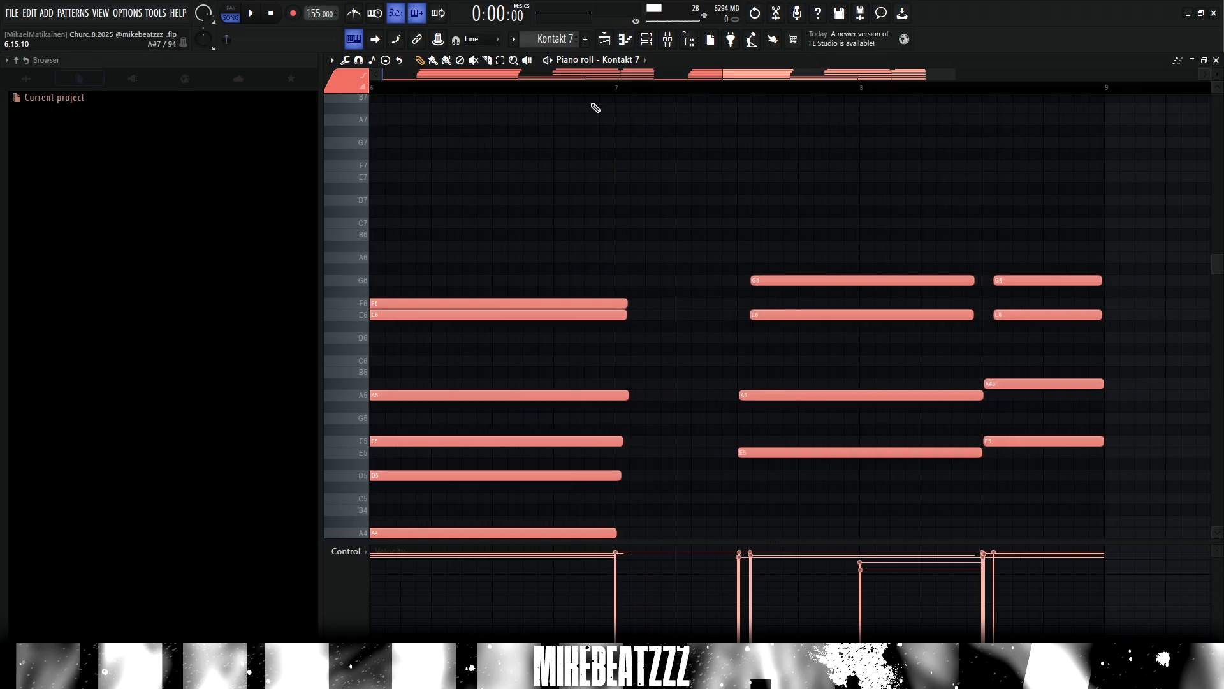
- Examine the chords and bass notes of the Kontakt 7 pattern in the piano roll across its full pitch range
scroll(603, 97, "down", 4, "ctrl")
scroll(653, 158, "down", 5)
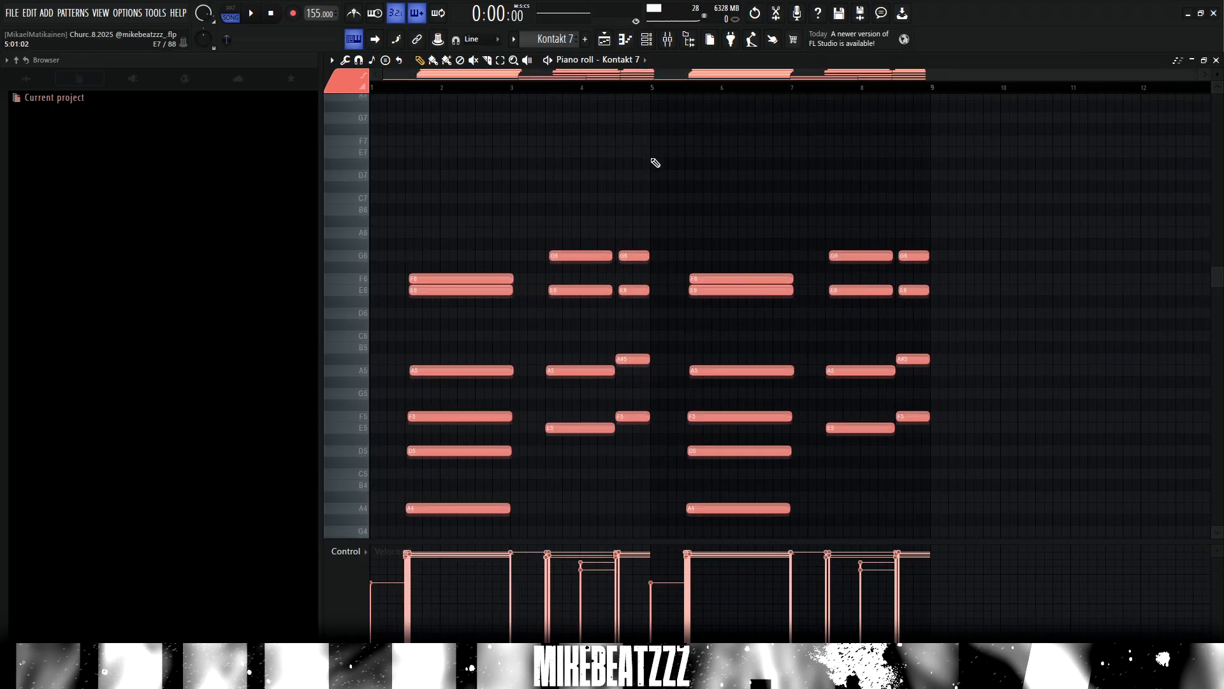
scroll(657, 162, "down", 4)
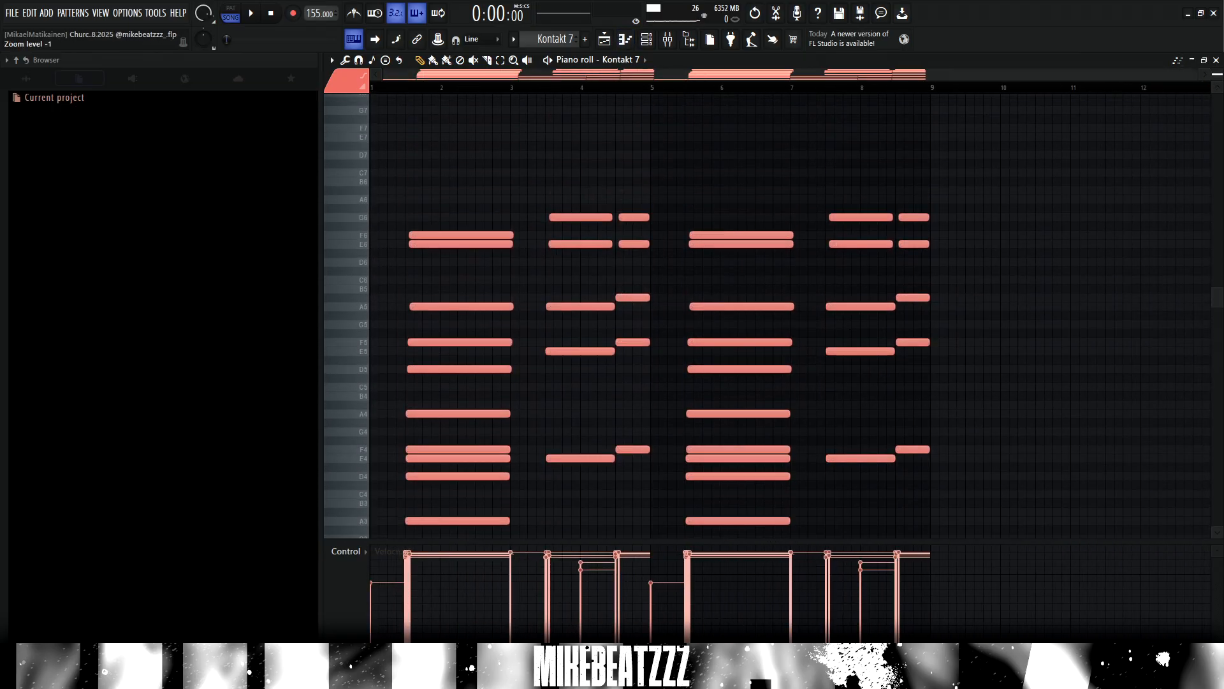
scroll(962, 245, "up", 4)
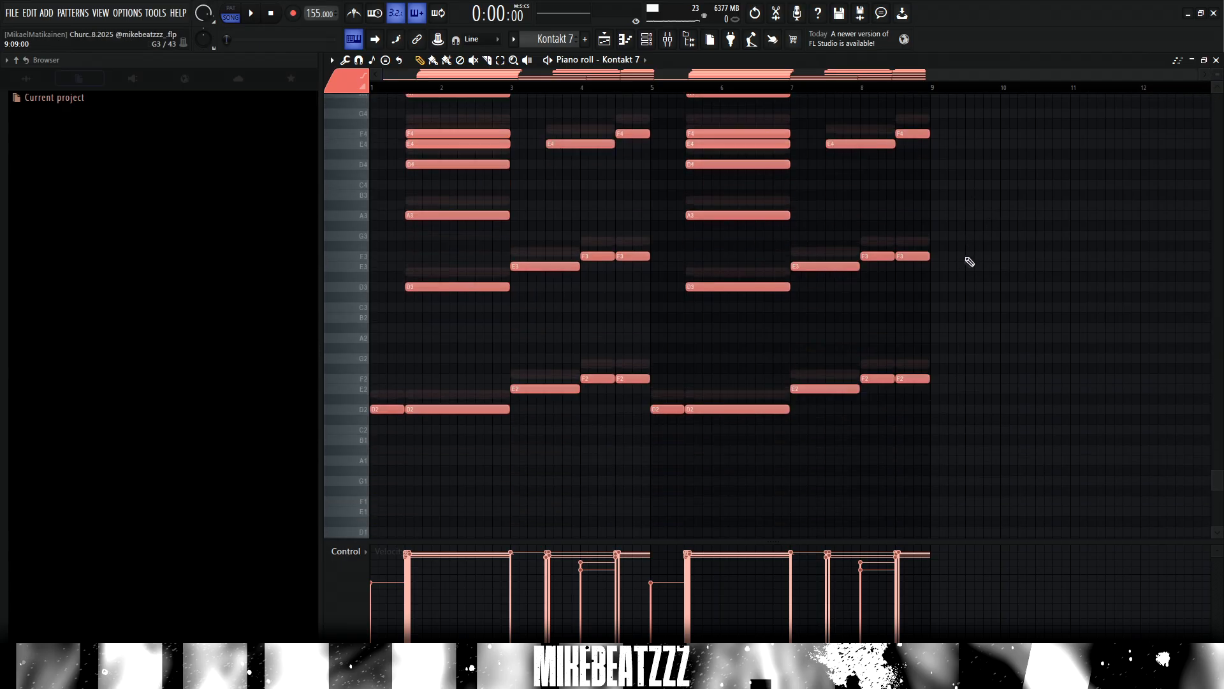
scroll(840, 399, "up", 4)
scroll(840, 400, "down", 8)
scroll(521, 434, "up", 4)
scroll(494, 437, "up", 7)
scroll(478, 438, "down", 8)
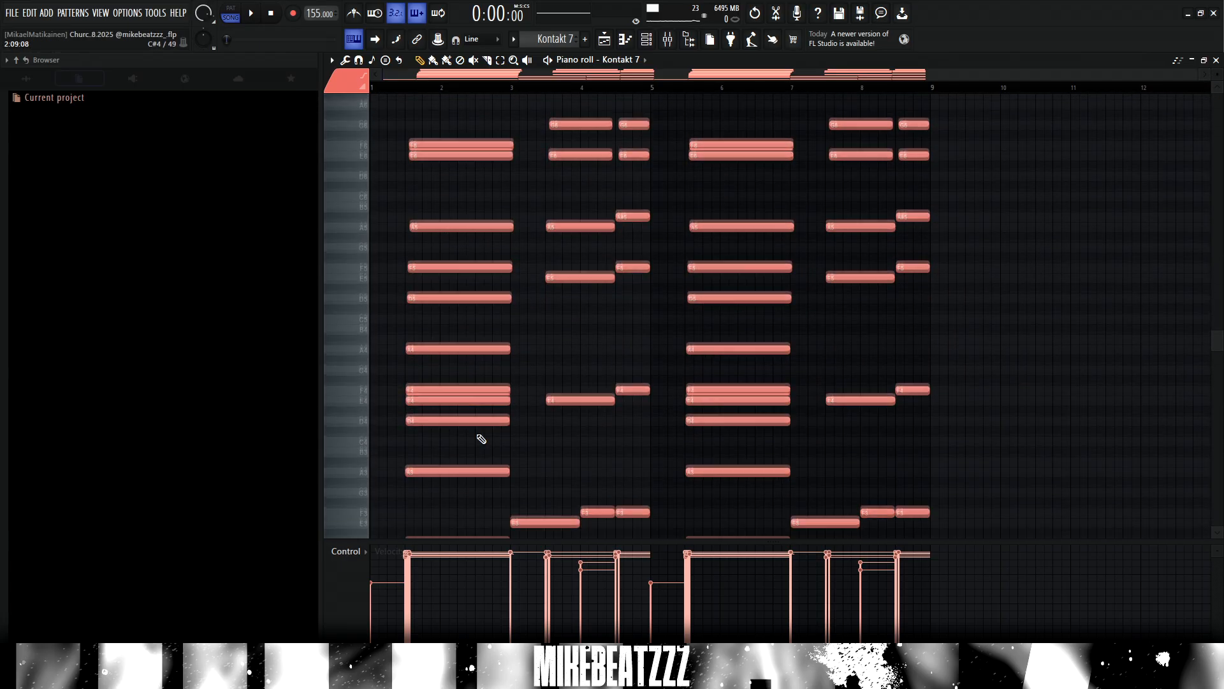
scroll(705, 450, "down", 2)
scroll(682, 453, "up", 2)
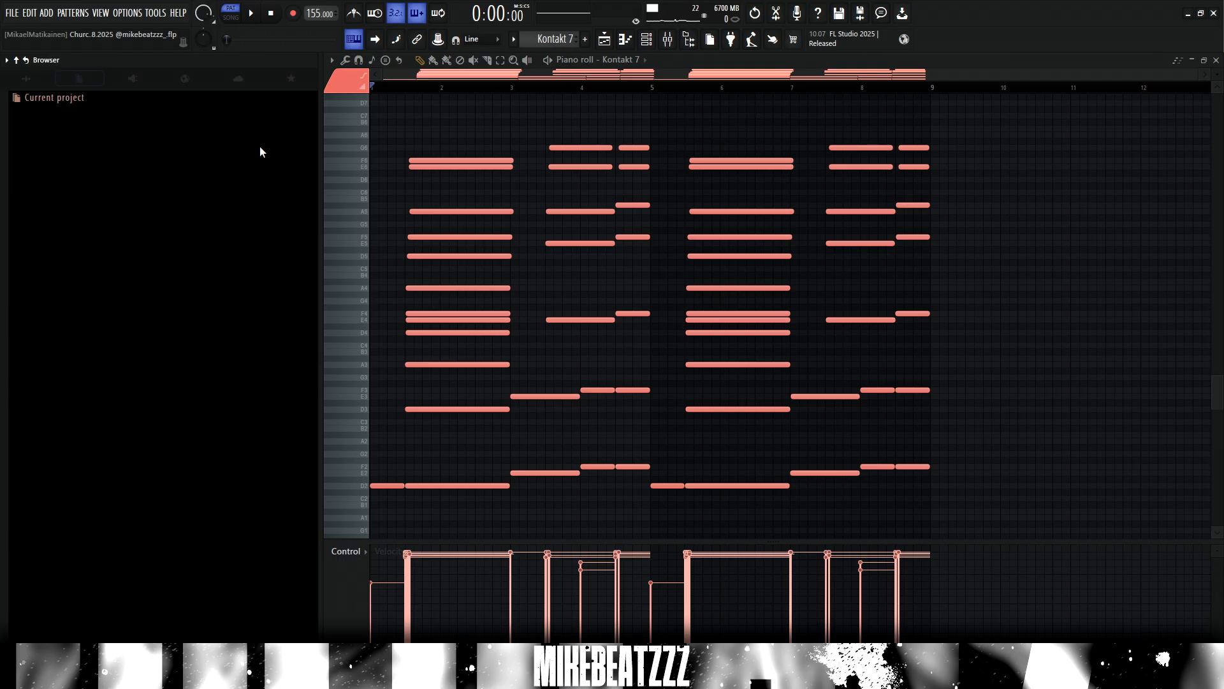
- Inspect the RC-20 Retro Color effect on the Kontakt 7 mixer track and close it
key("F6")
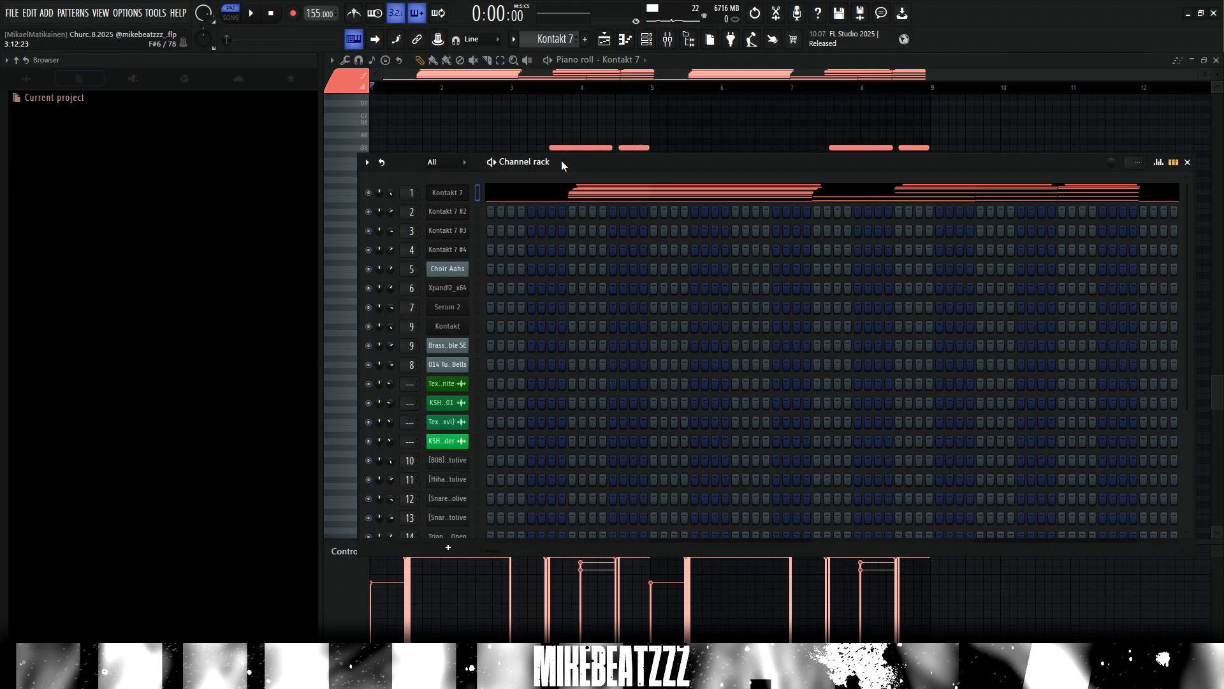
key("F6")
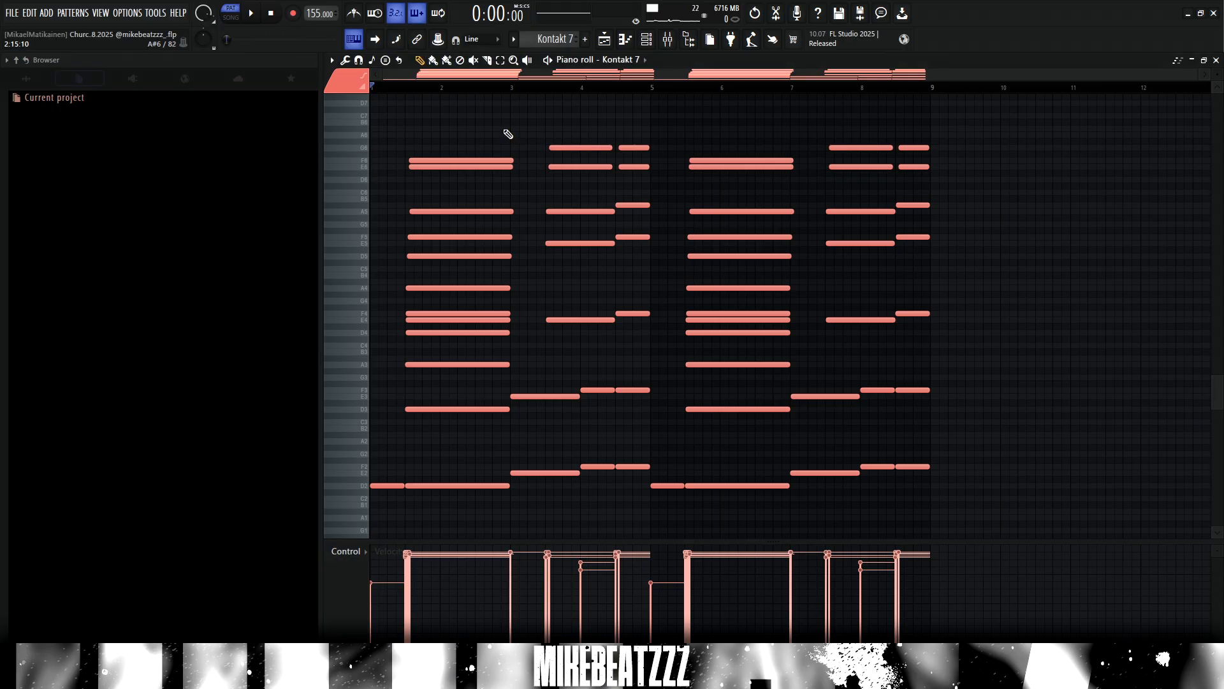
key("F5")
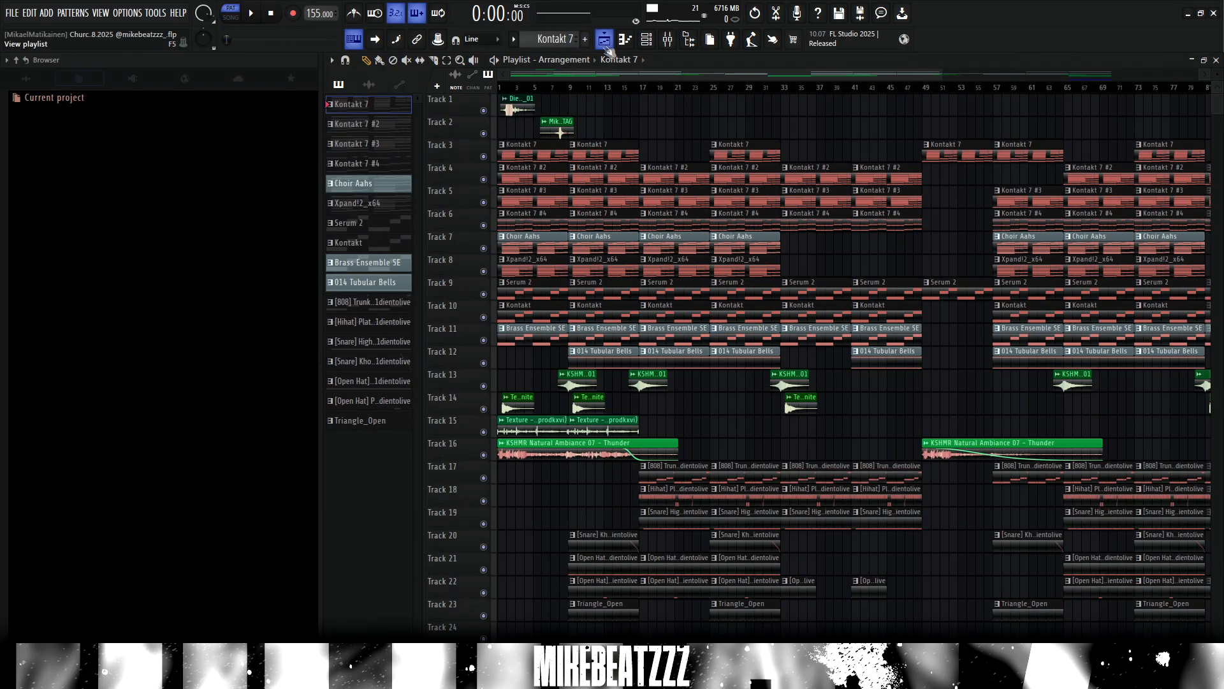
key("F9")
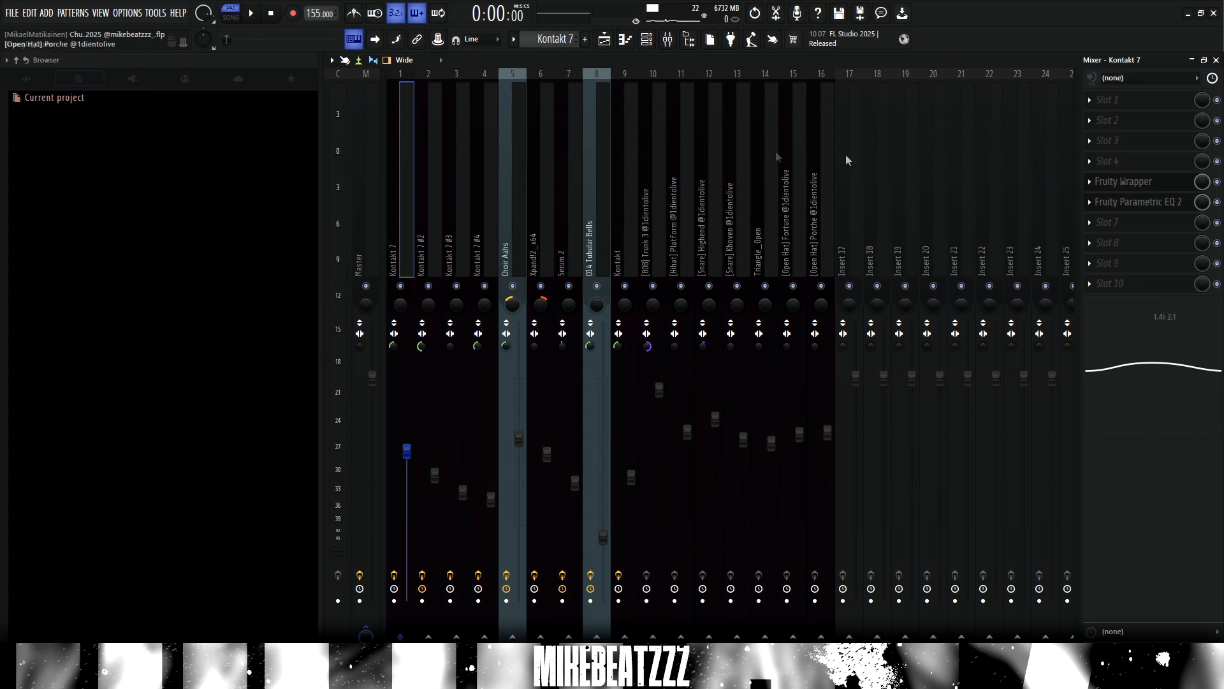
left_click_drag(495, 426, 509, 418)
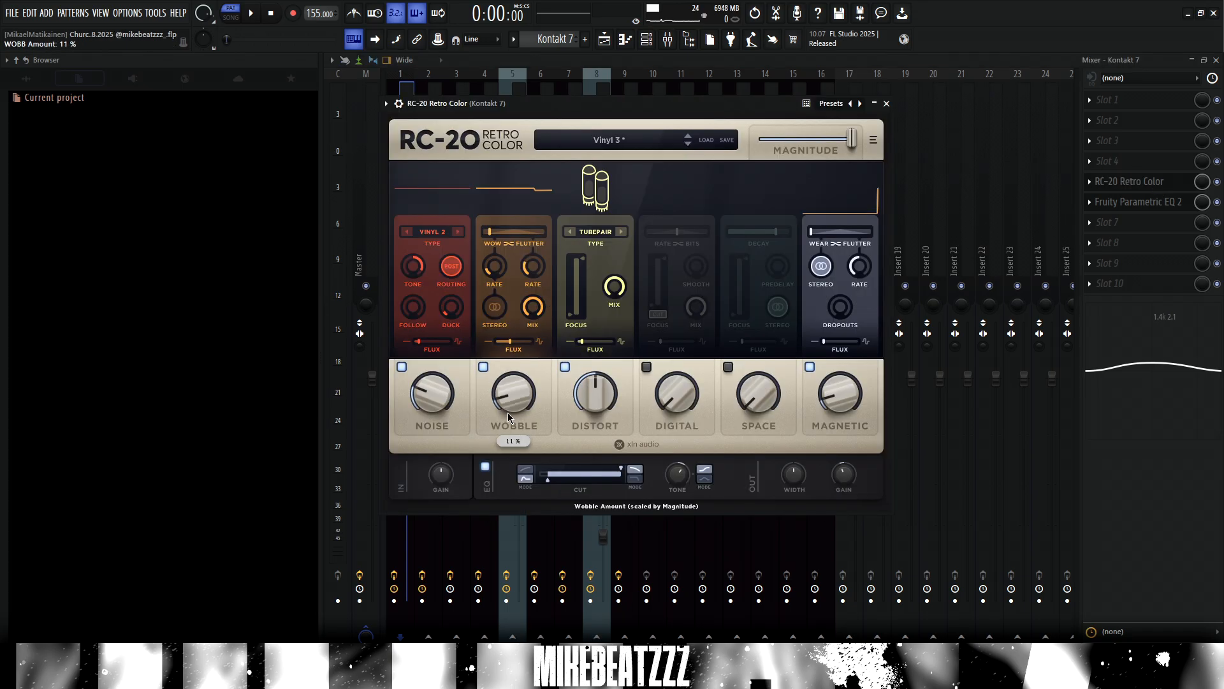
left_click_drag(650, 102, 676, 100)
left_click(913, 102)
- Inspect the Fruity Parametric EQ 2 curve on the Kontakt 7 mixer track
left_click(1145, 203)
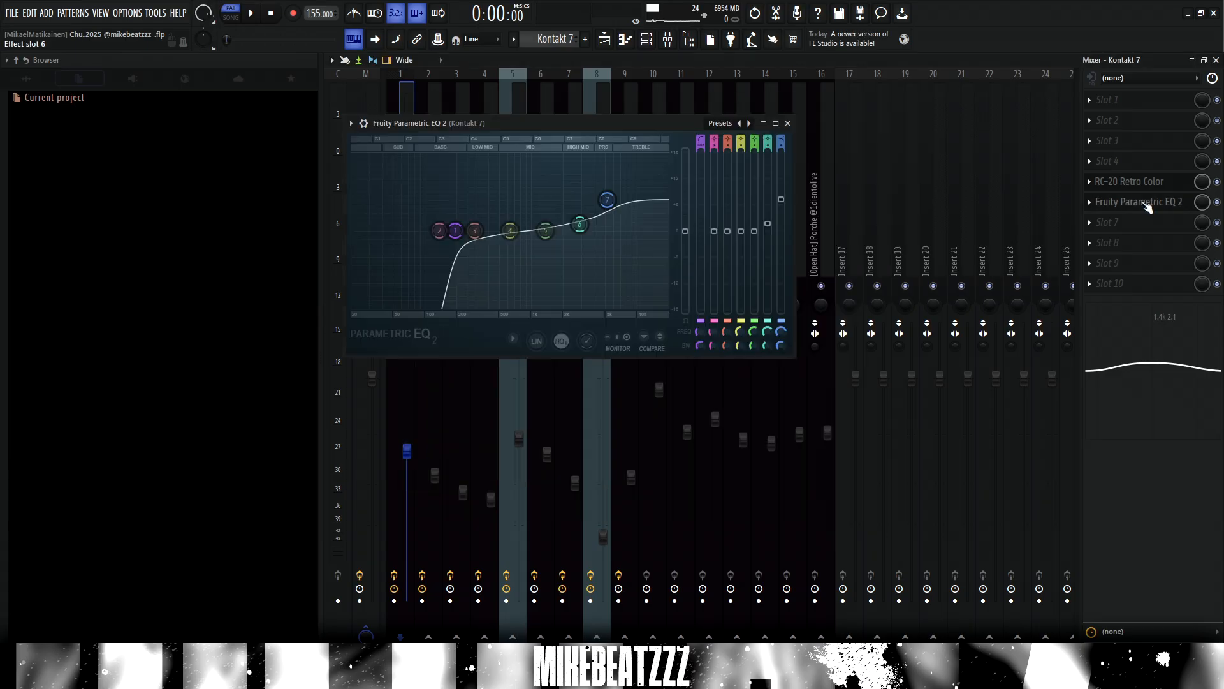
left_click_drag(678, 125, 772, 161)
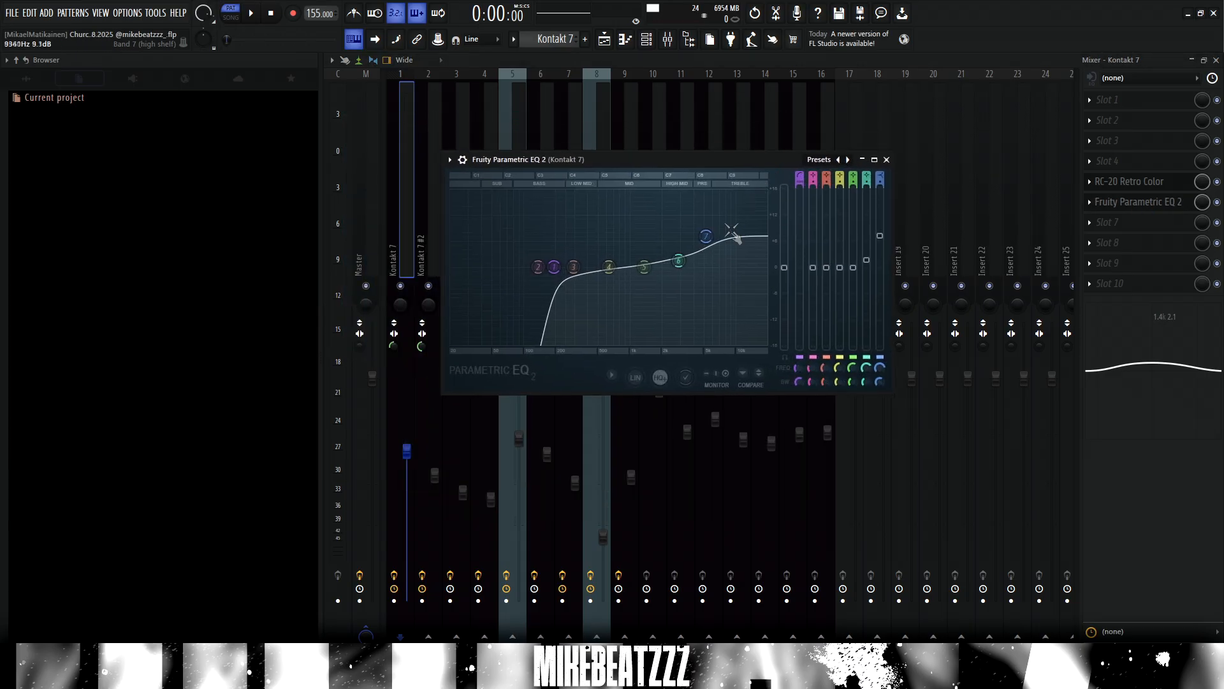
left_click(382, 128)
- Go back to the playlist arrangement and bring up the channel rack
left_click(605, 40)
scroll(583, 95, "up", 2)
left_click(539, 99)
left_click(538, 98)
right_click(681, 105)
right_click(681, 104)
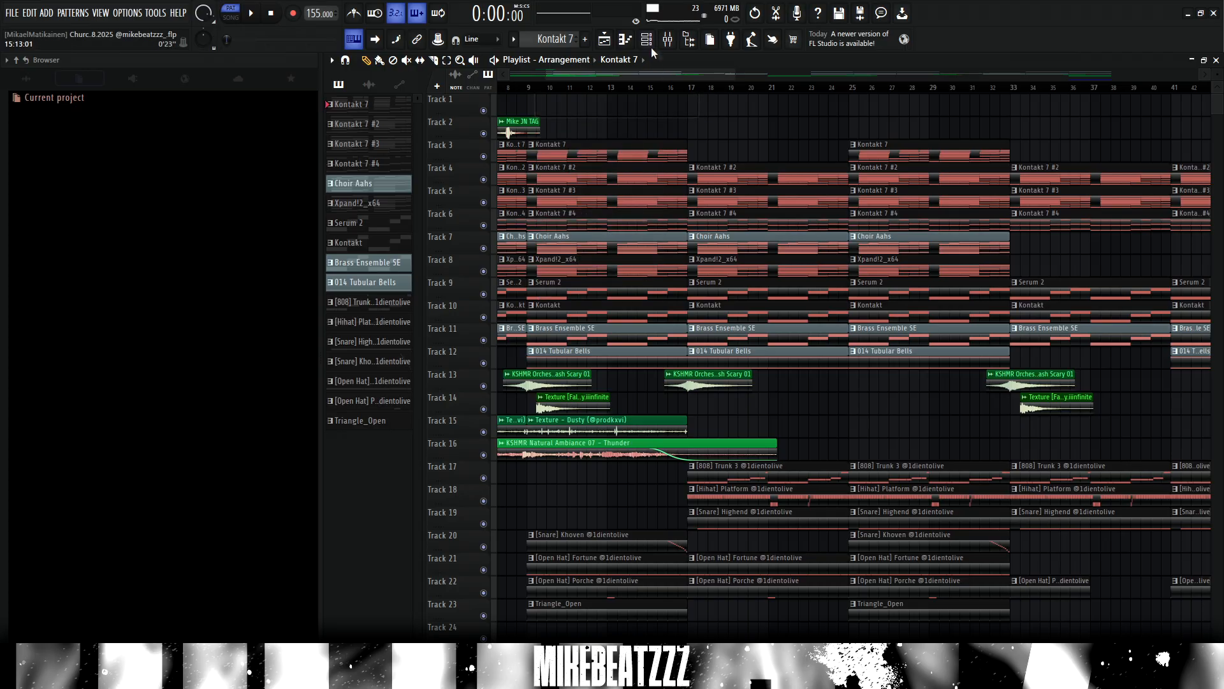
left_click(647, 40)
key("z")
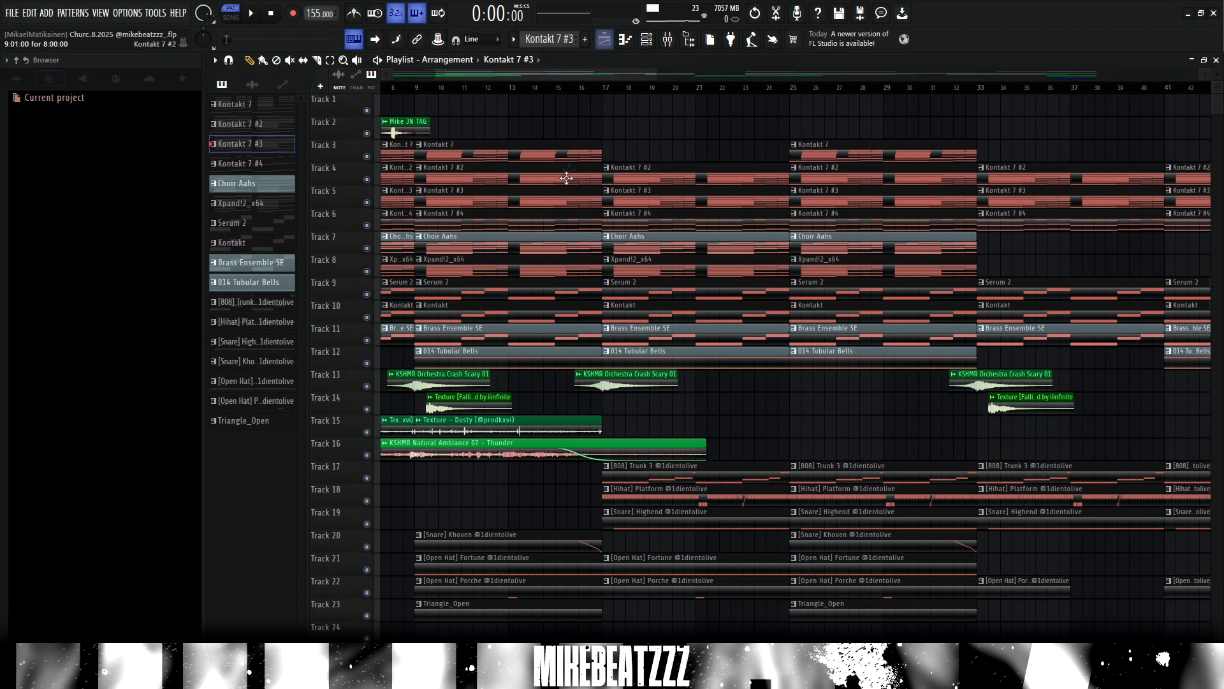
- Open the Kontakt 7 #2 pattern in the piano roll and compare its note lengths with the Kontakt 7 pattern
double_click(566, 178)
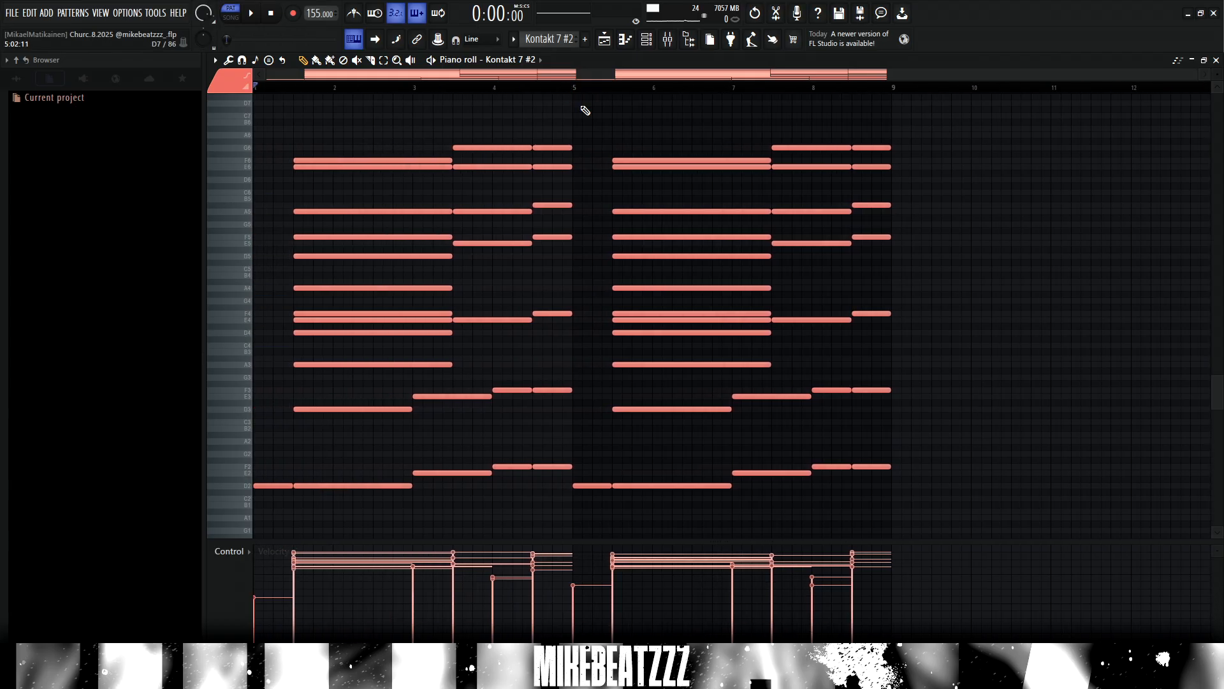
scroll(542, 39, "up", 1)
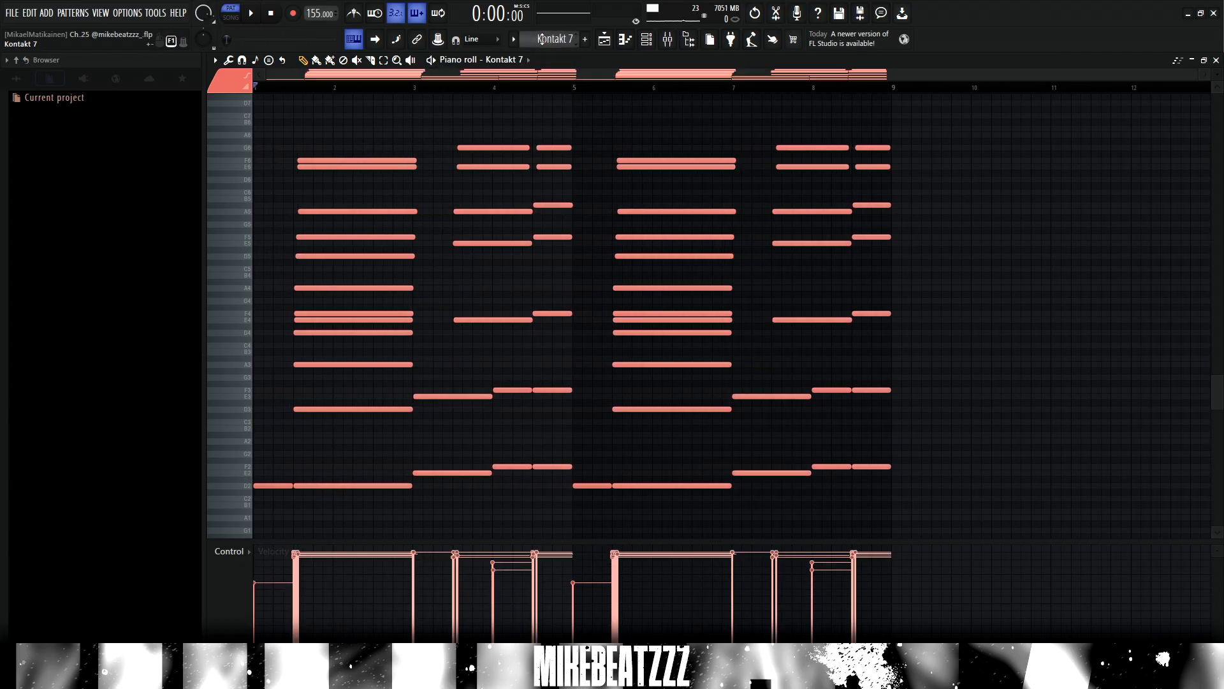
scroll(542, 39, "down", 1)
left_click_drag(424, 374, 446, 163)
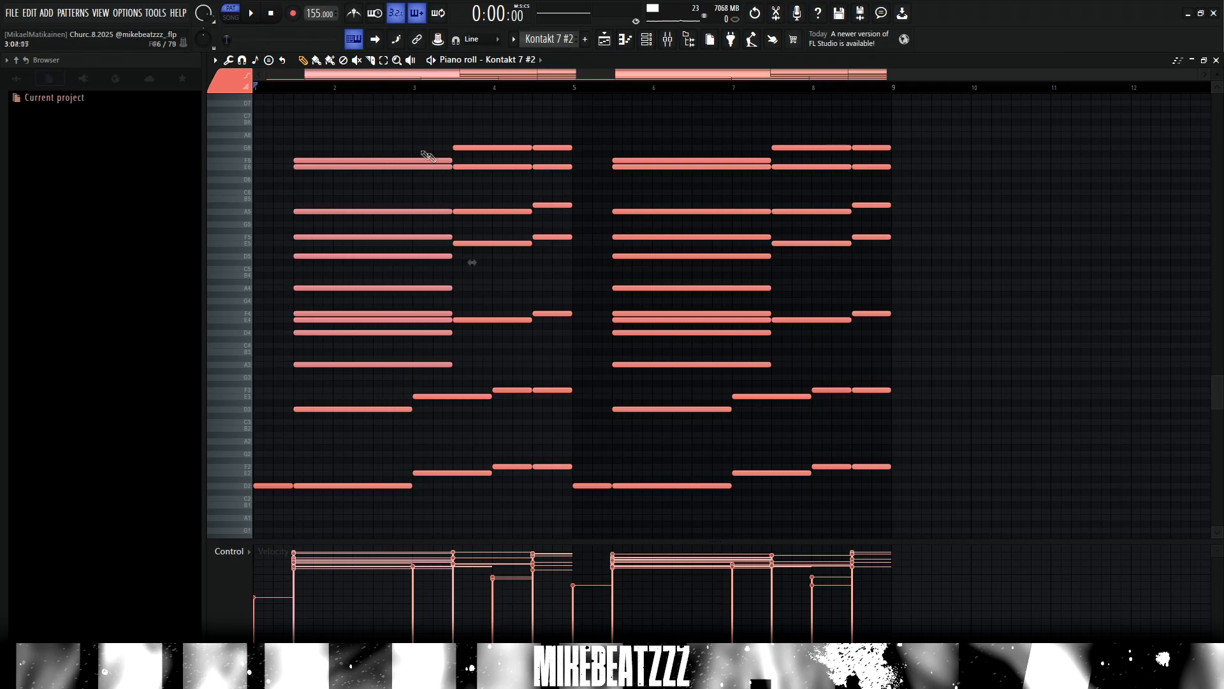
scroll(542, 39, "up", 1)
scroll(554, 39, "down", 1)
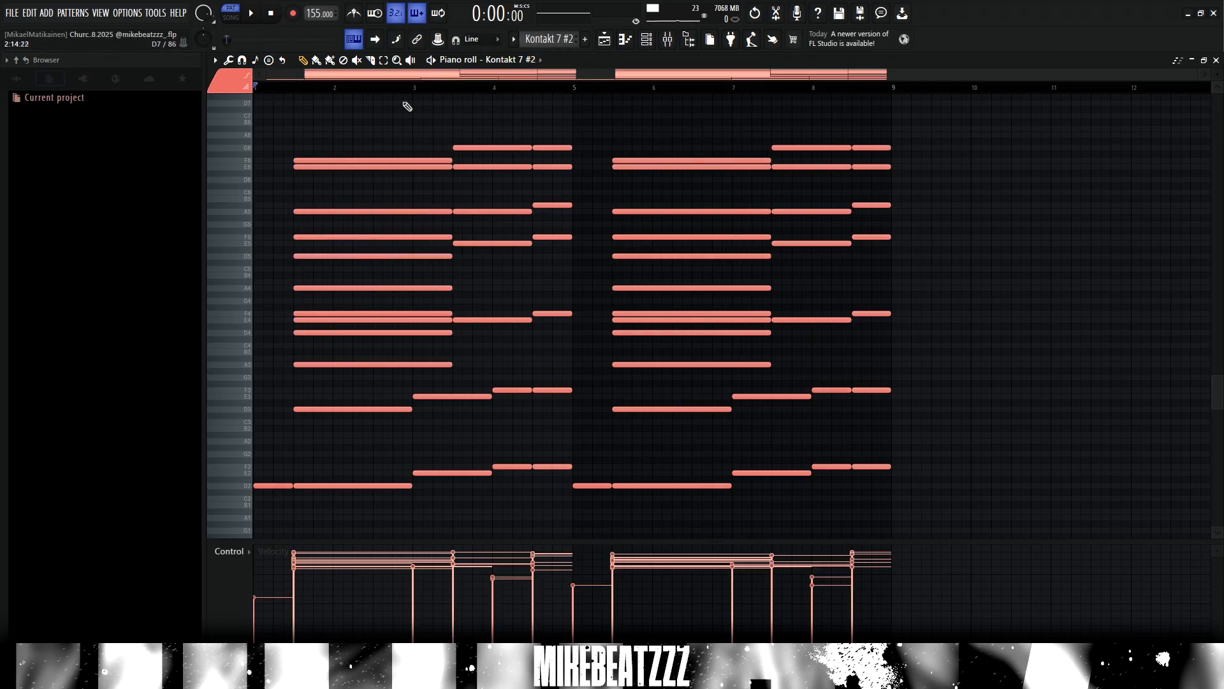
- Play back the Kontakt 7 #2 pattern and examine its notes from the bass to the top chord voices
scroll(678, 523, "down", 2)
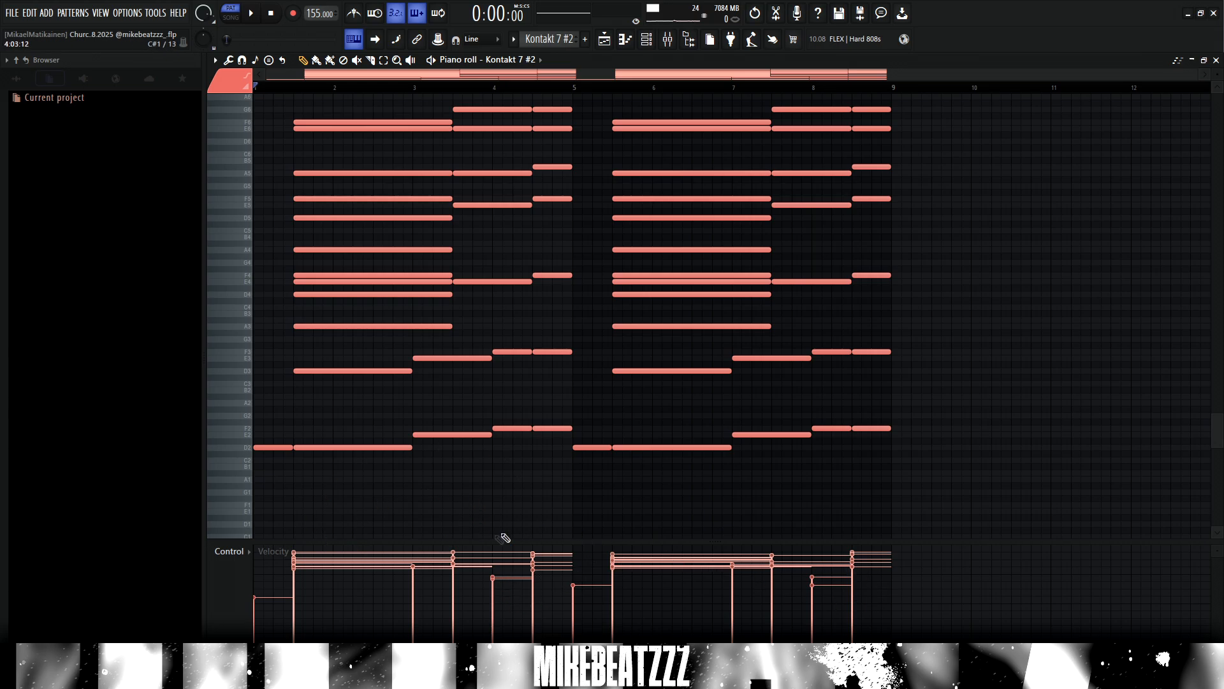
scroll(518, 523, "up", 2)
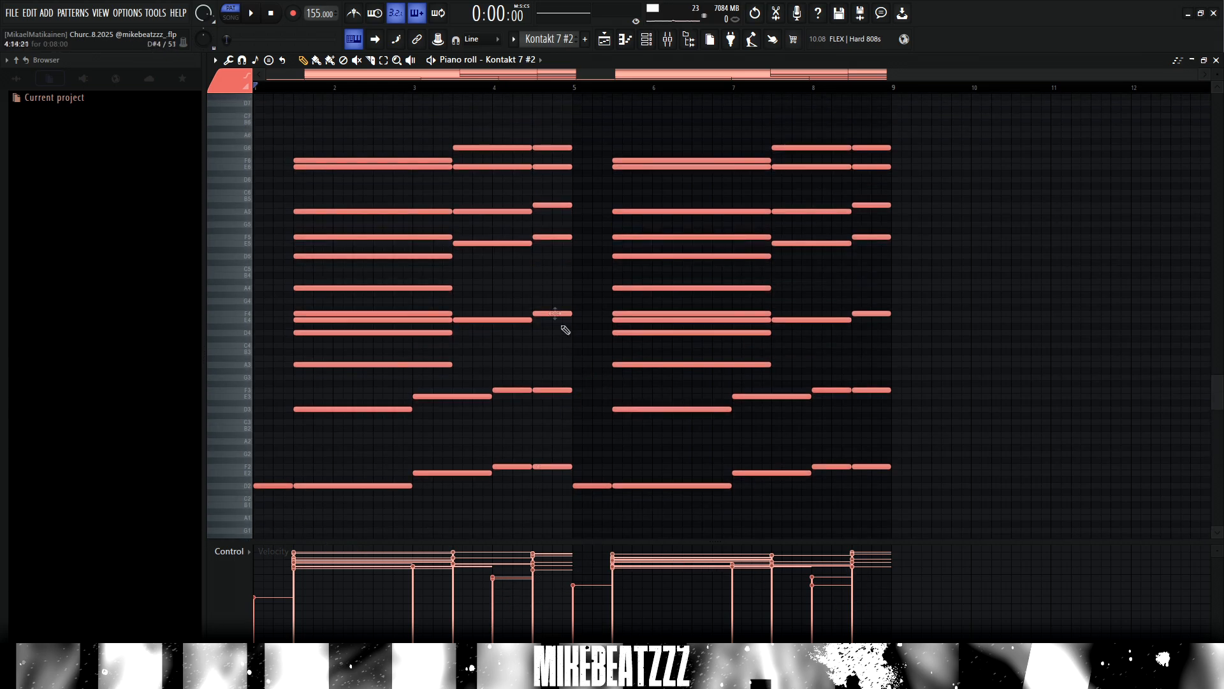
key("space")
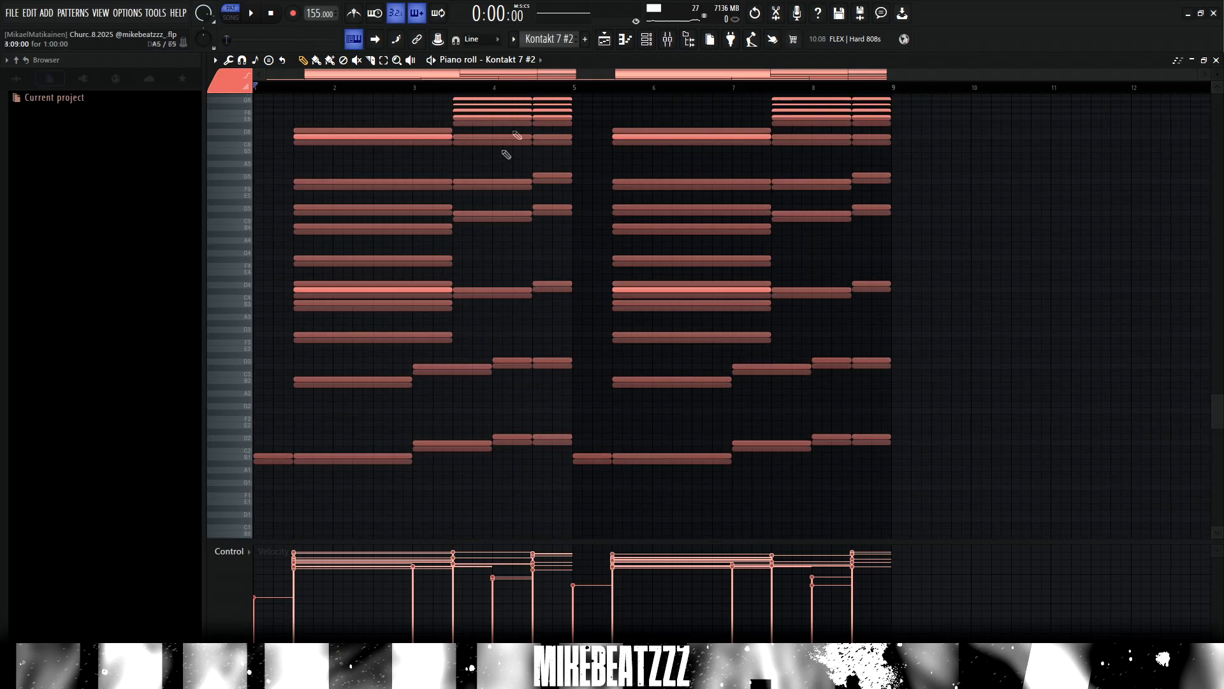
scroll(553, 39, "up", 1)
scroll(552, 39, "down", 1)
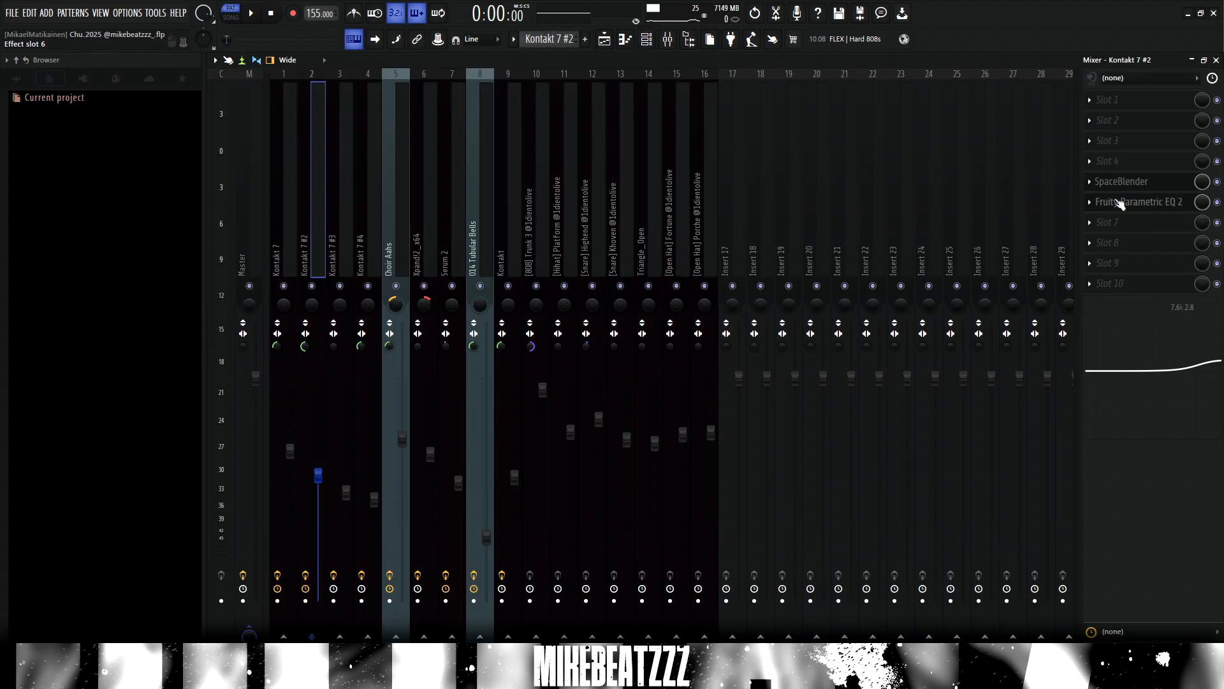
- Inspect the SpaceBlender and Fruity Parametric EQ 2 effects on the Kontakt 7 #2 mixer track, and close them
left_click(1121, 181)
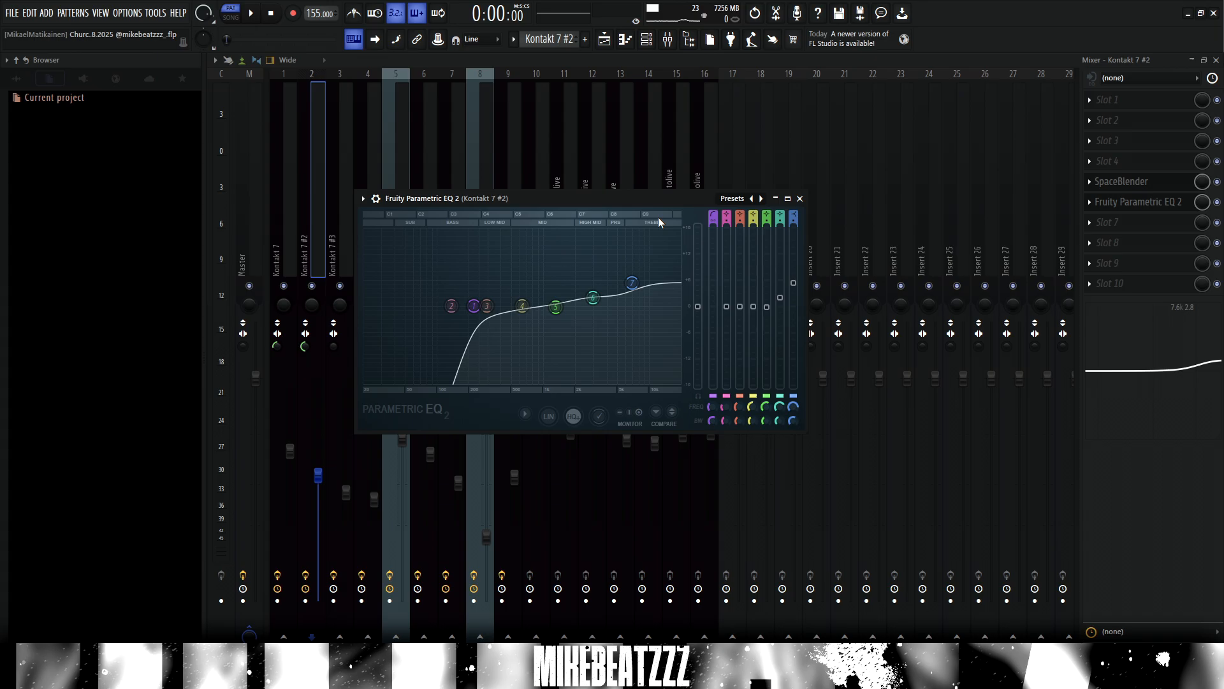
left_click_drag(652, 199, 687, 199)
left_click(834, 199)
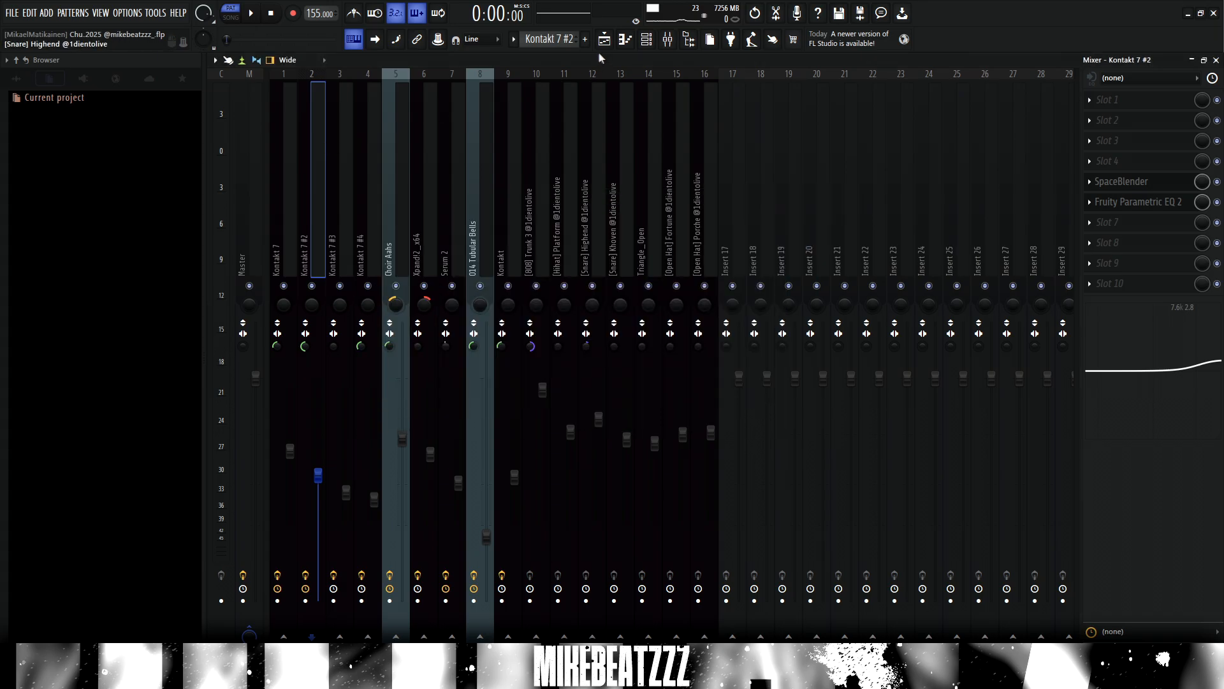
- Return to the playlist and view the Strings of Winter instrument loaded on the Kontakt 7 #3 channel
left_click(605, 40)
left_click_drag(513, 108, 644, 124)
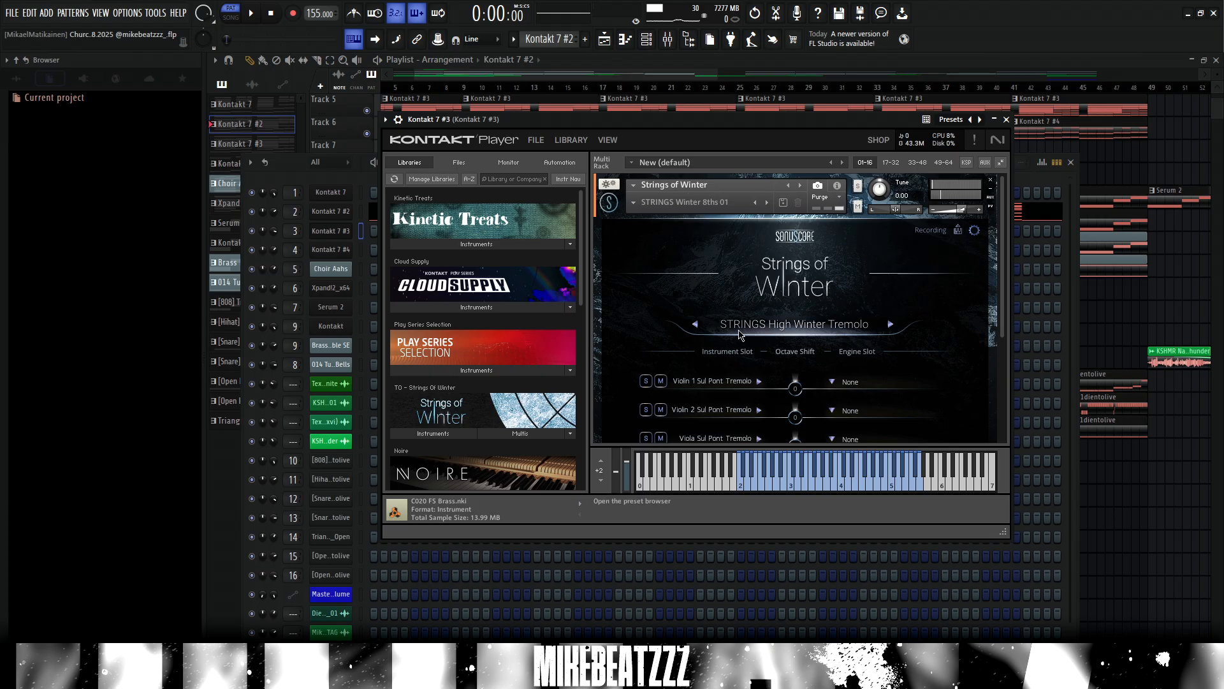
left_click(1095, 185)
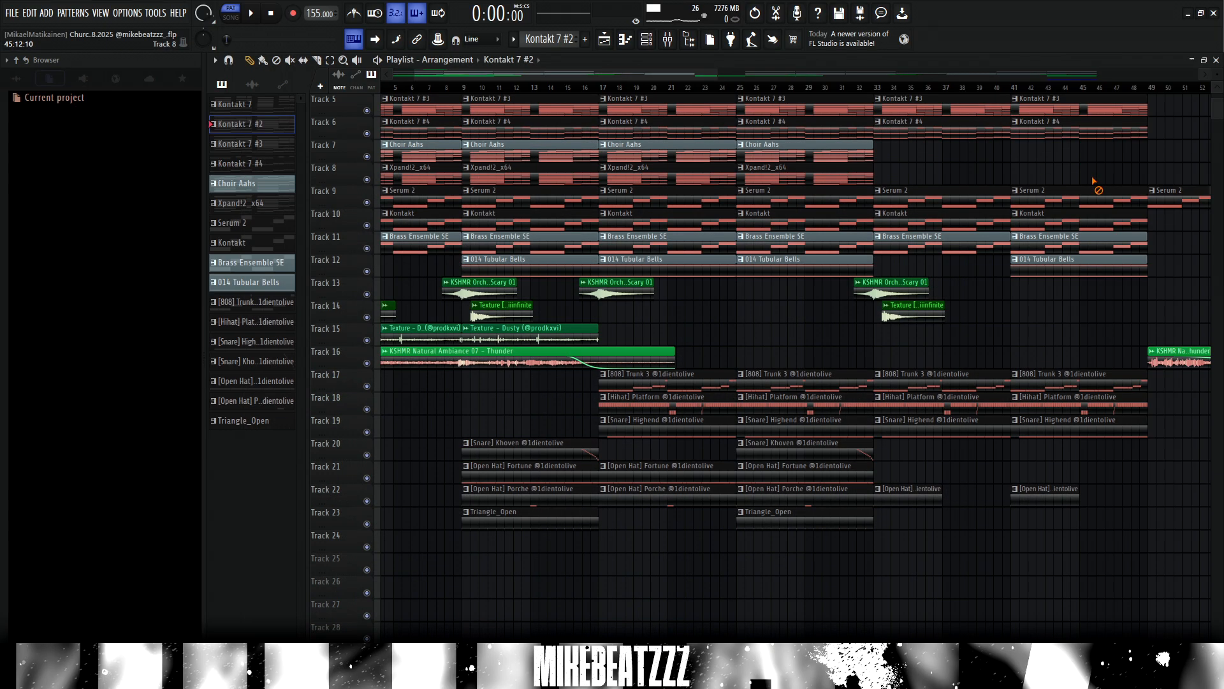
- Open the Kontakt 7 #3 pattern in the piano roll and examine its highest notes
double_click(593, 99)
scroll(580, 113, "up", 3)
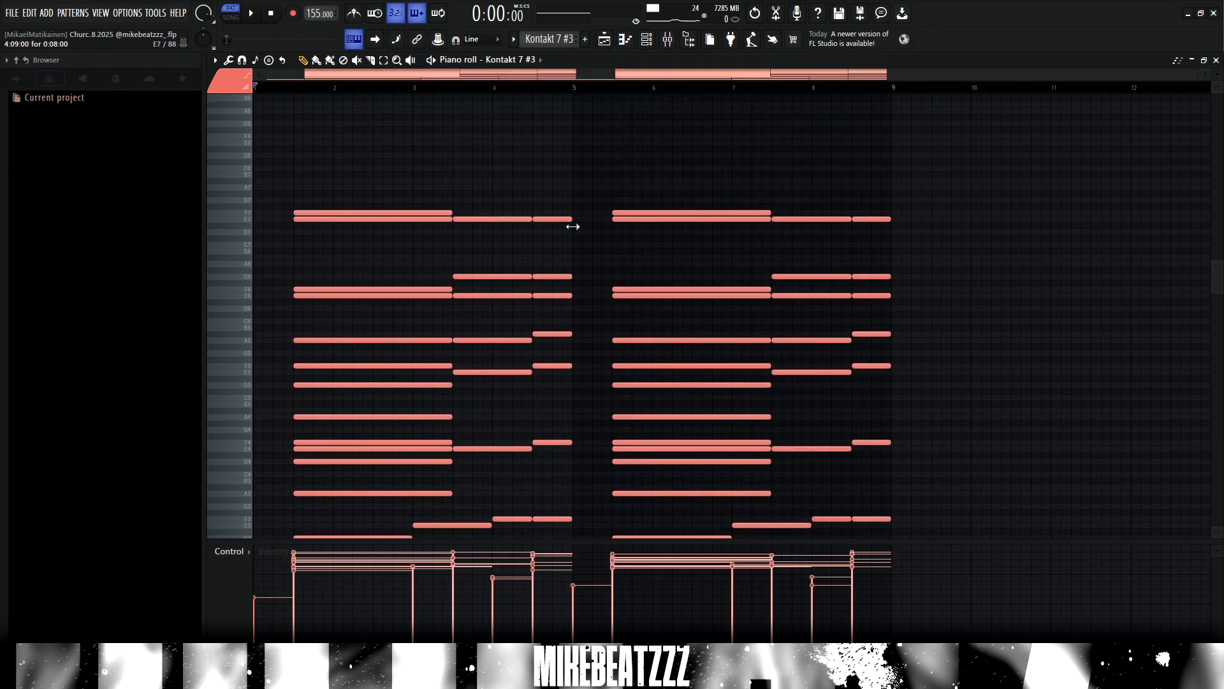
- Compare the Kontakt 7 #3 notes with those of the Kontakt 7 pattern, from the top voices to the bass
scroll(550, 42, "up", 1)
scroll(572, 164, "up", 1)
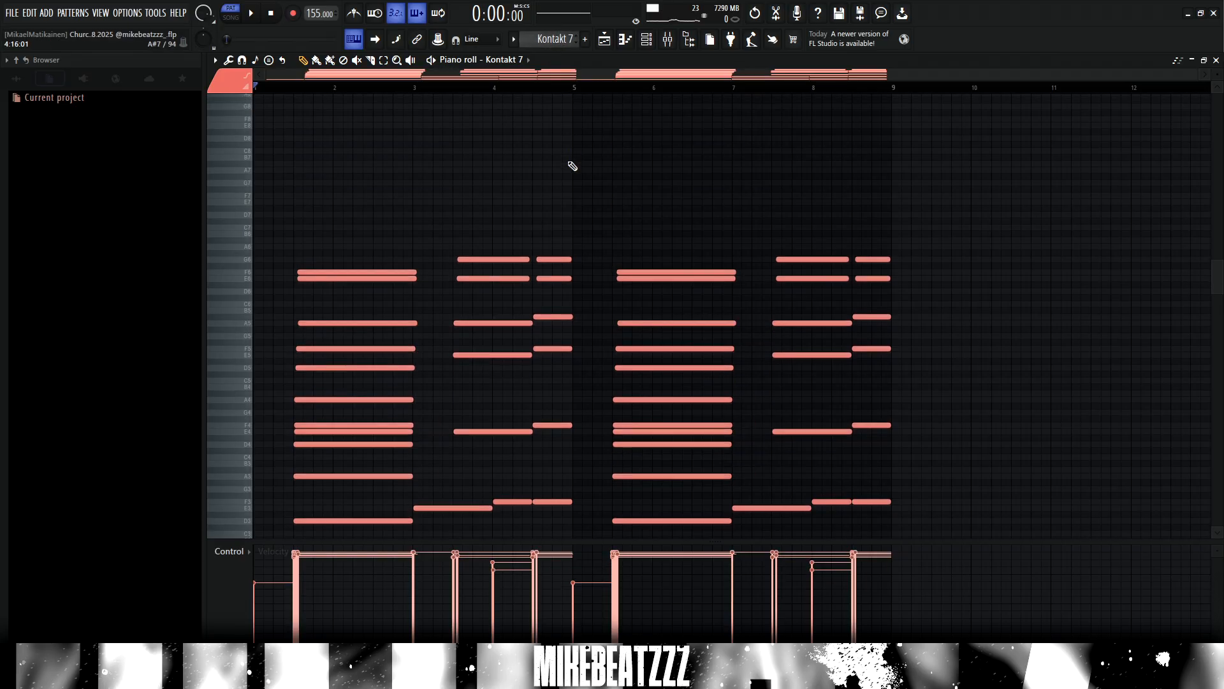
scroll(571, 164, "down", 2)
scroll(555, 42, "down", 2)
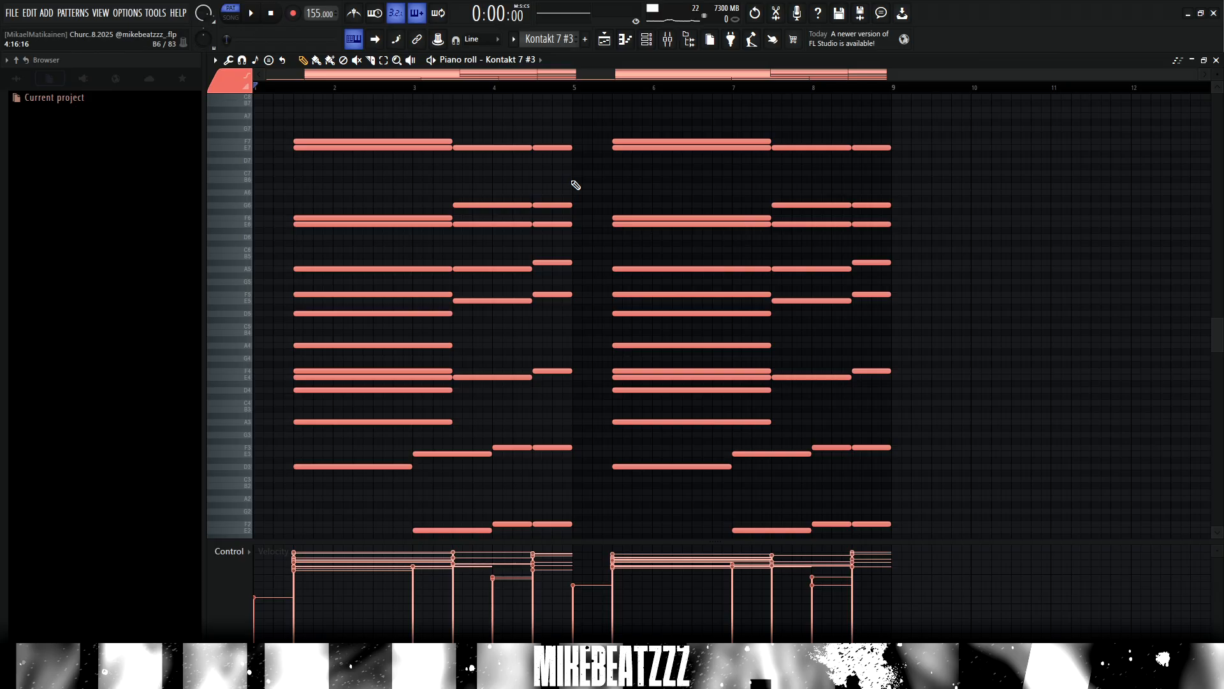
scroll(590, 201, "down", 3)
scroll(597, 236, "up", 2)
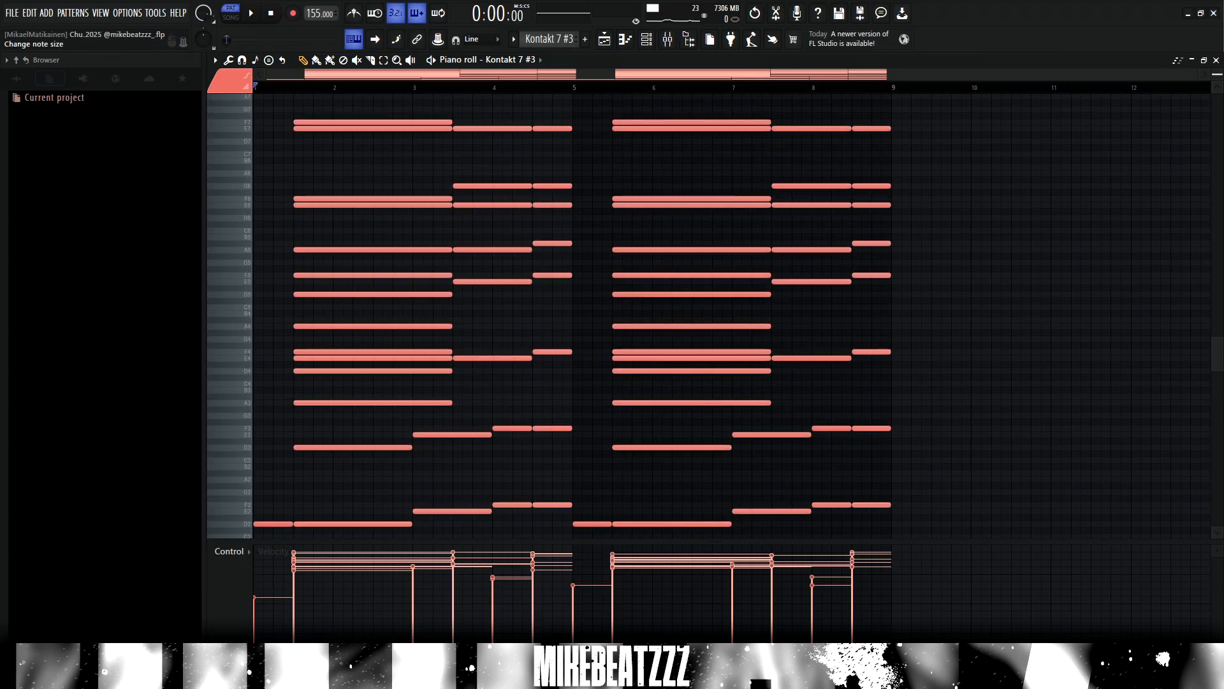
- Play back the Kontakt 7 #3 pattern with its full note range in view, and stop playback
left_click_drag(1217, 74, 1217, 80)
left_click(251, 13)
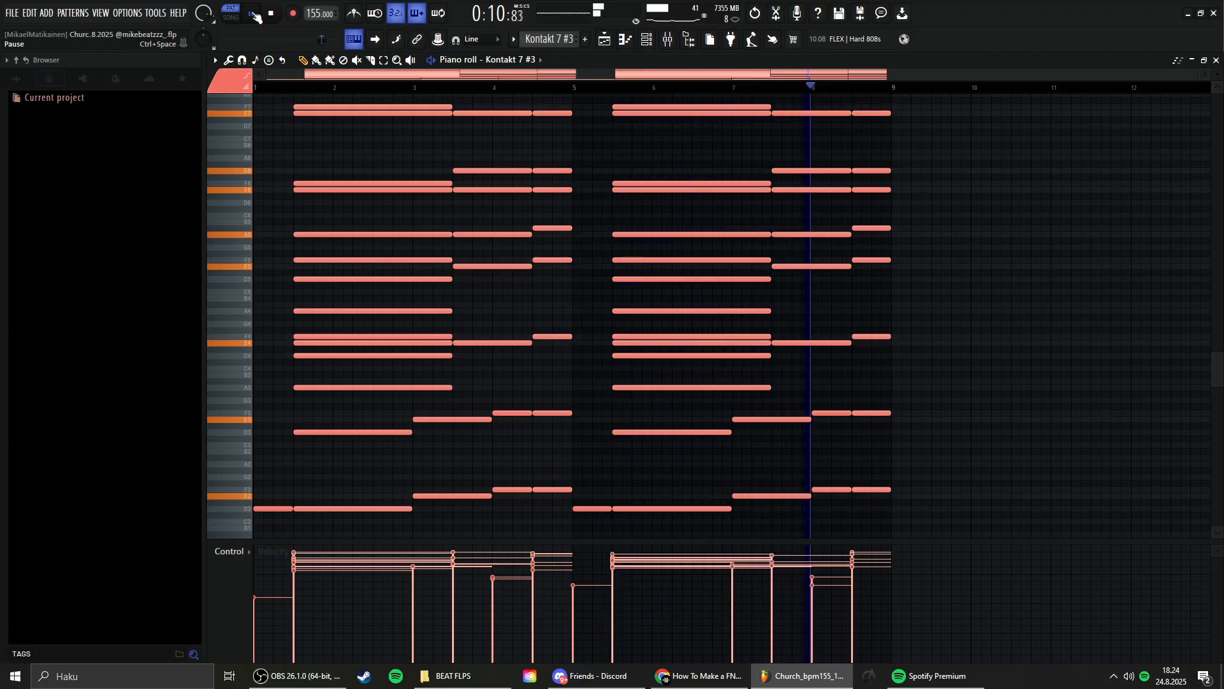
key("space")
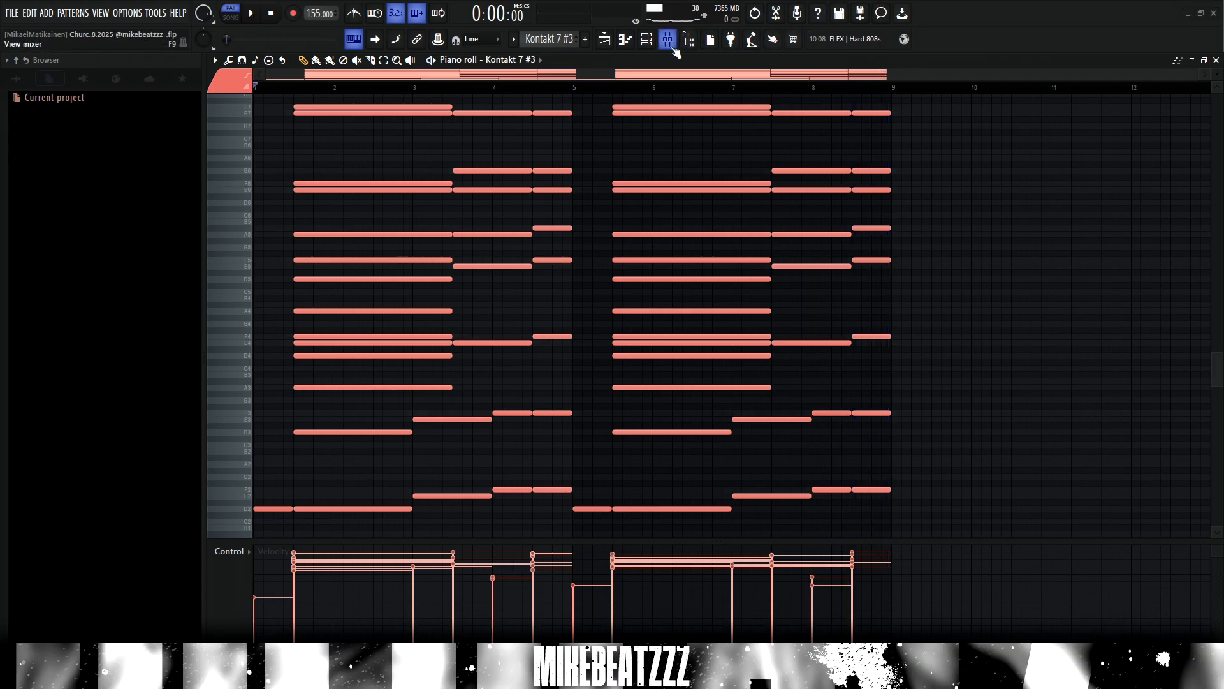
- Inspect the RC-20 Retro Color effect on the Kontakt 7 #3 mixer track
left_click(666, 39)
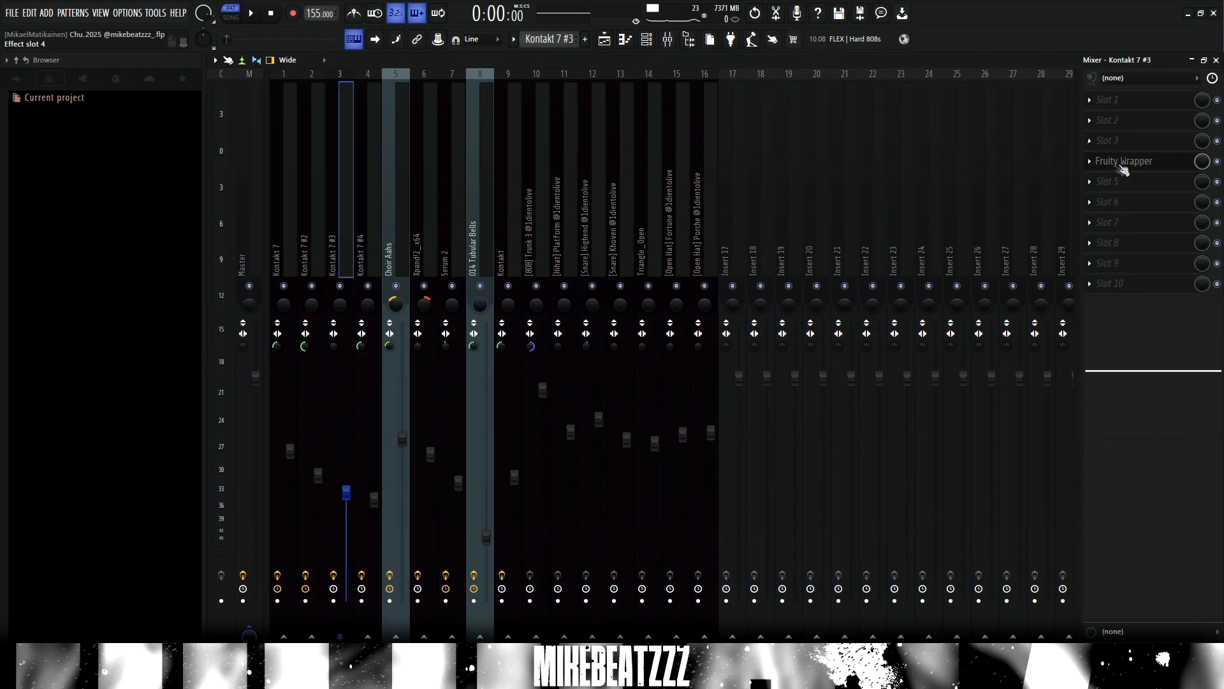
left_click_drag(557, 106, 668, 128)
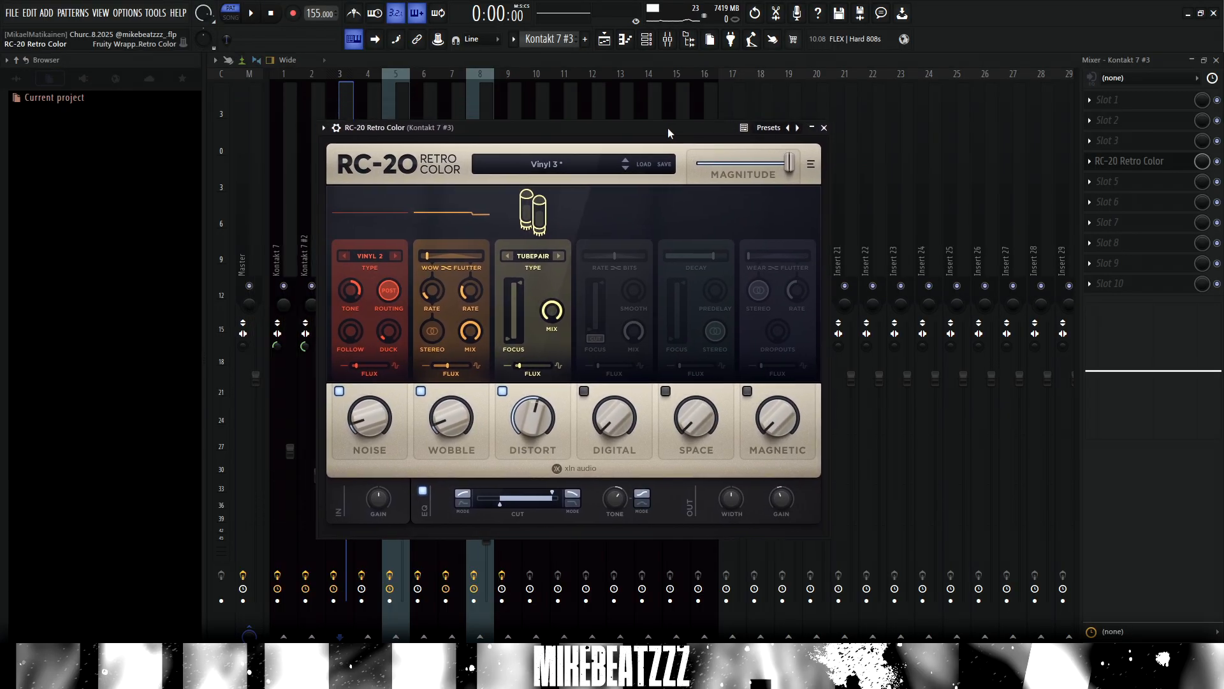
- Open the Kontakt 7 #4 pattern's notes and the instrument loaded on its channel
key("F5")
double_click(587, 211)
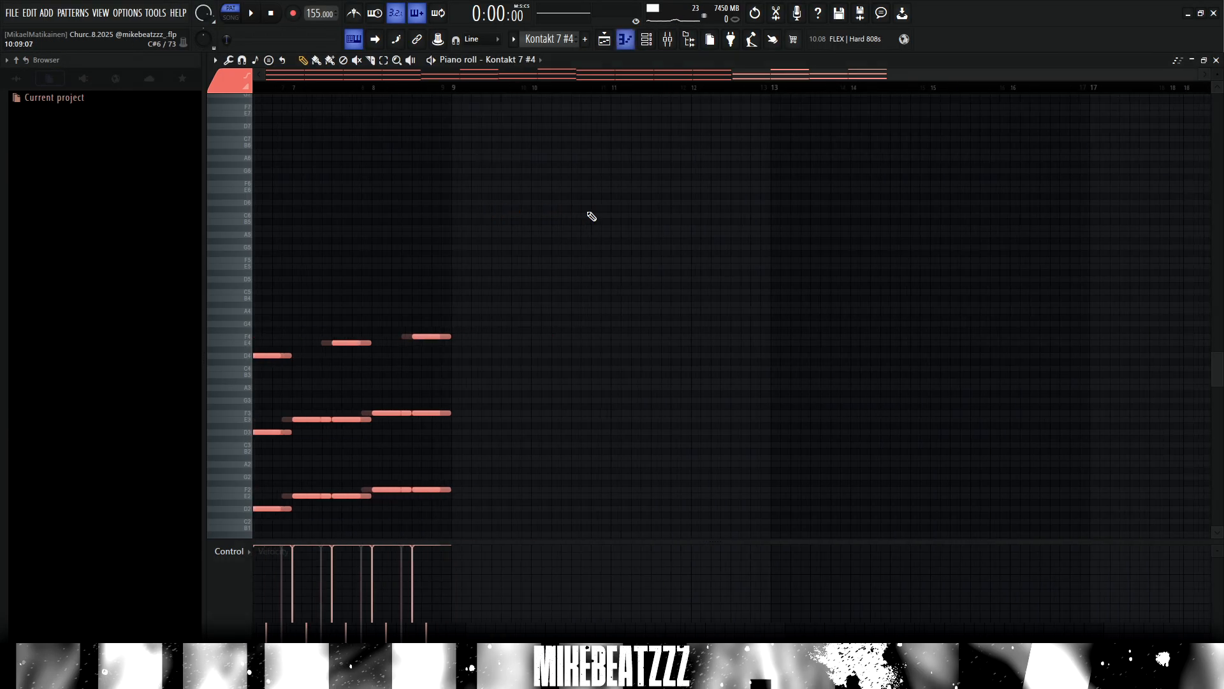
key("F6")
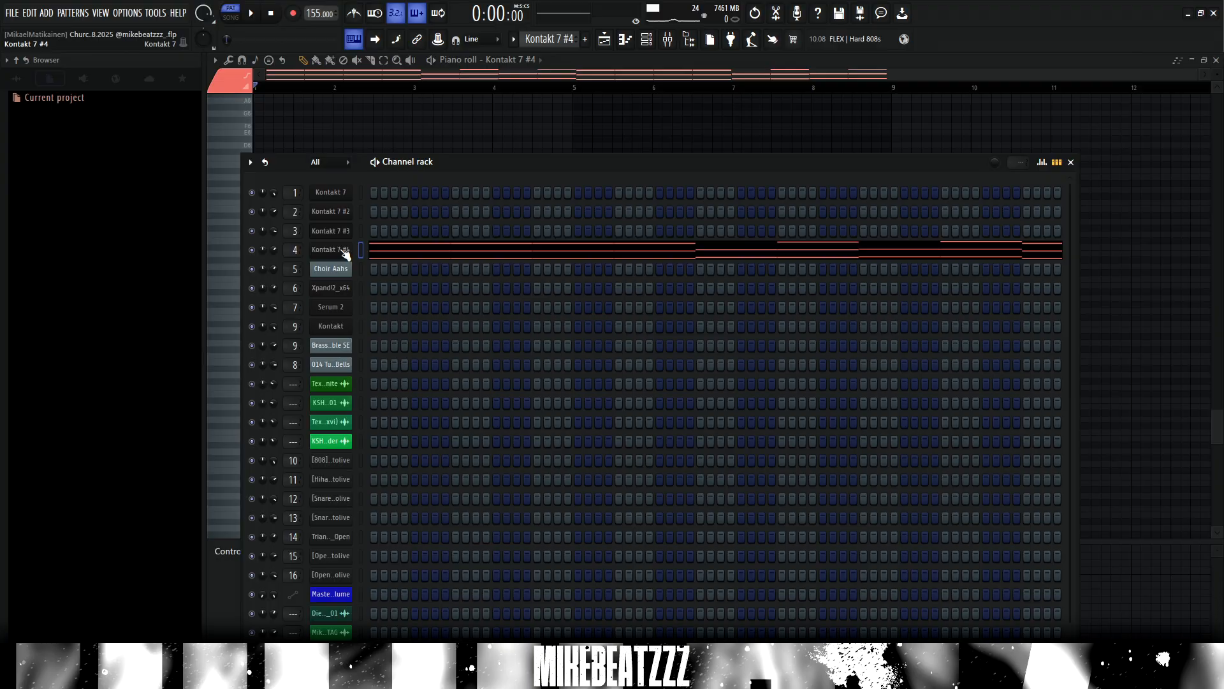
left_click(331, 249)
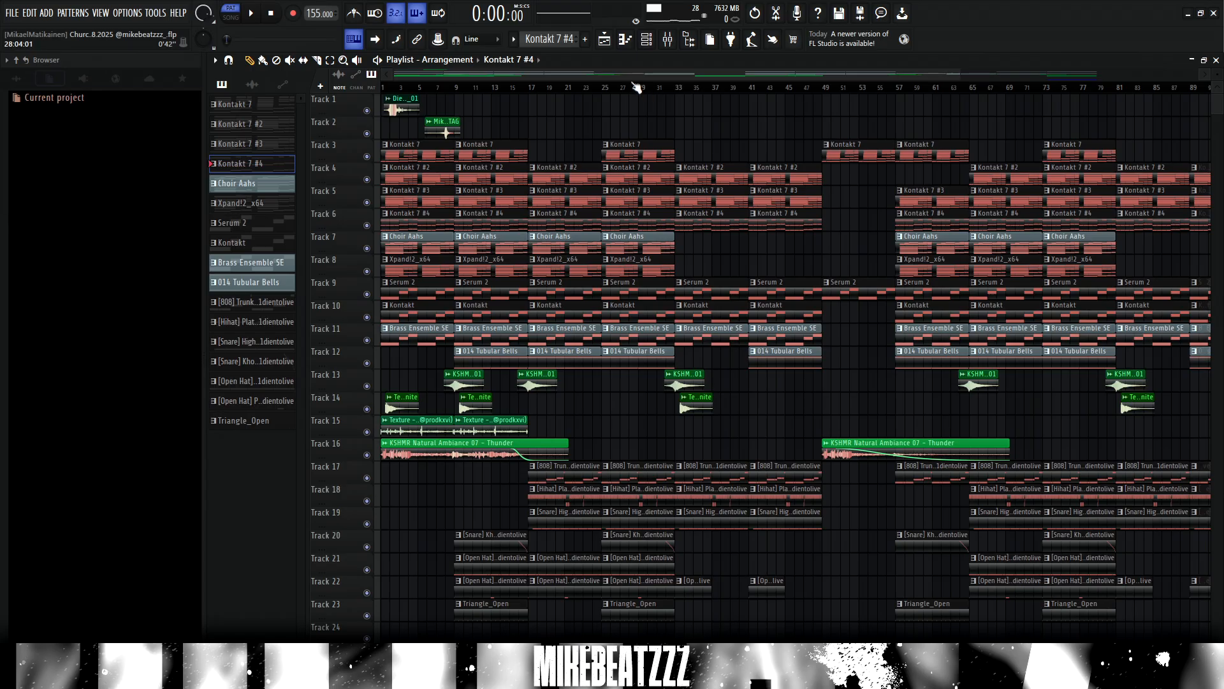
- Look over the playlist arrangement and open the Choir Aahs pattern in the piano roll
scroll(526, 91, "down", 1)
scroll(549, 73, "up", 1)
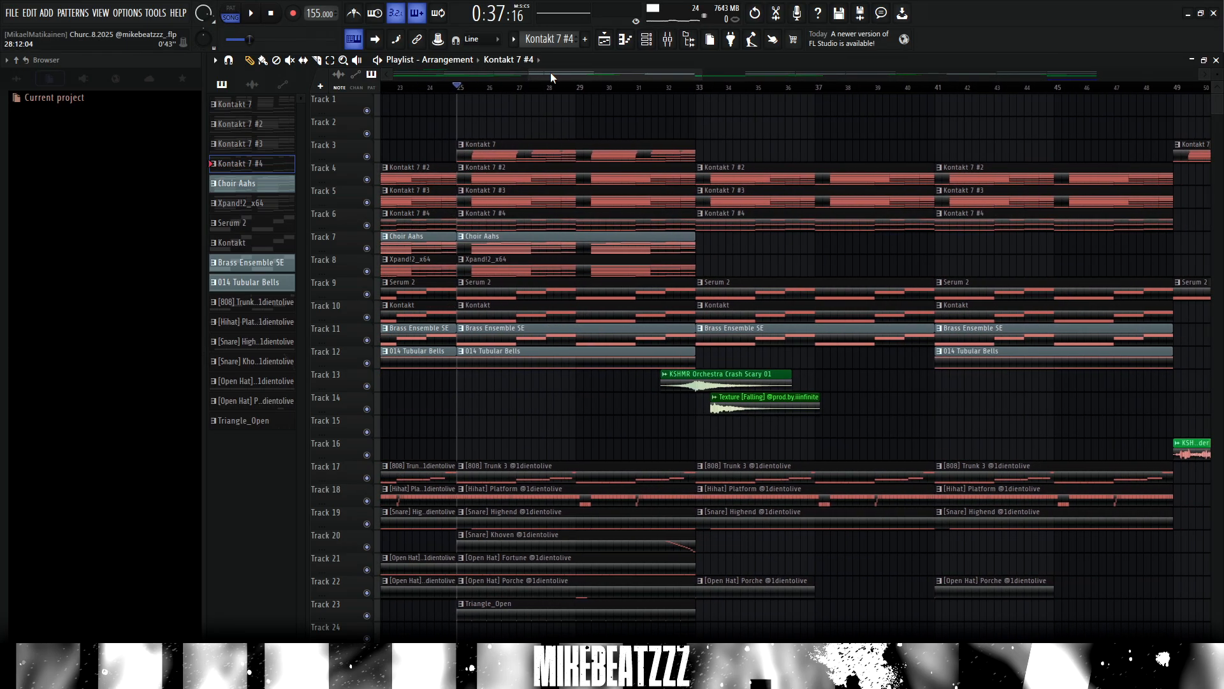
scroll(505, 88, "up", 3)
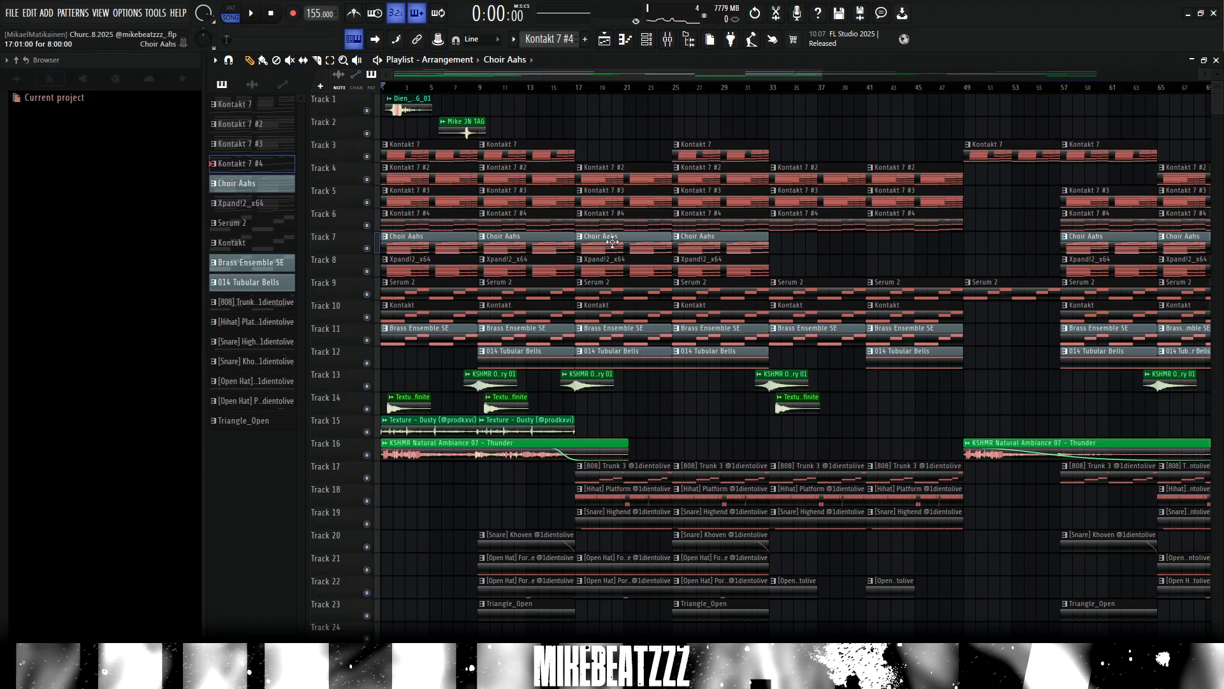
double_click(612, 243)
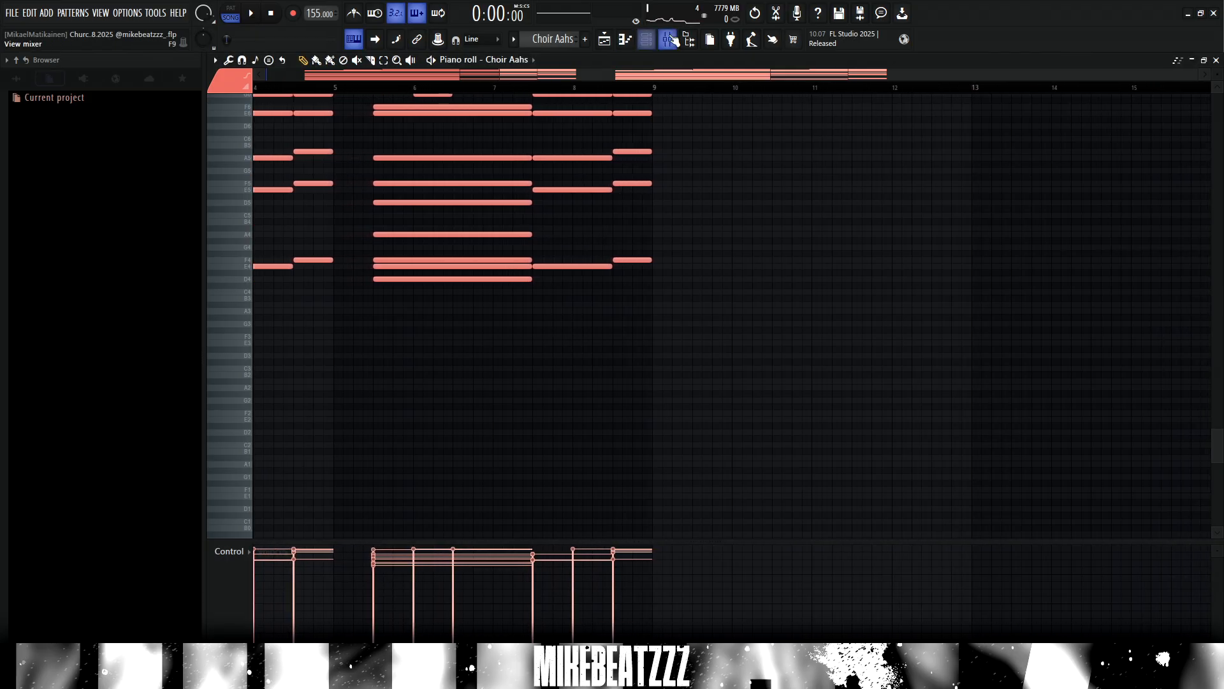
- View the instrument loaded on the Choir Aahs channel
left_click(668, 39)
left_click(647, 39)
left_click(331, 269)
left_click(313, 189)
left_click_drag(408, 190, 584, 166)
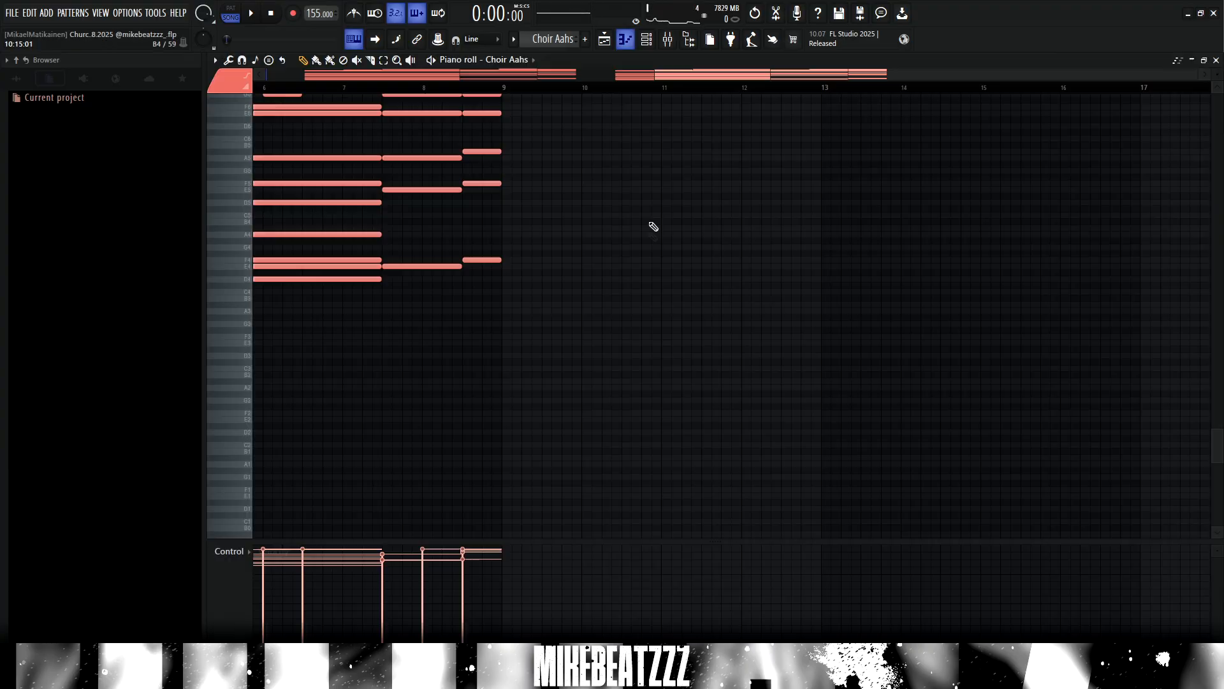
- Examine the Choir Aahs notes, including the melody line above the chords
scroll(652, 226, "up", 3)
scroll(590, 252, "up", 3)
scroll(589, 251, "down", 2)
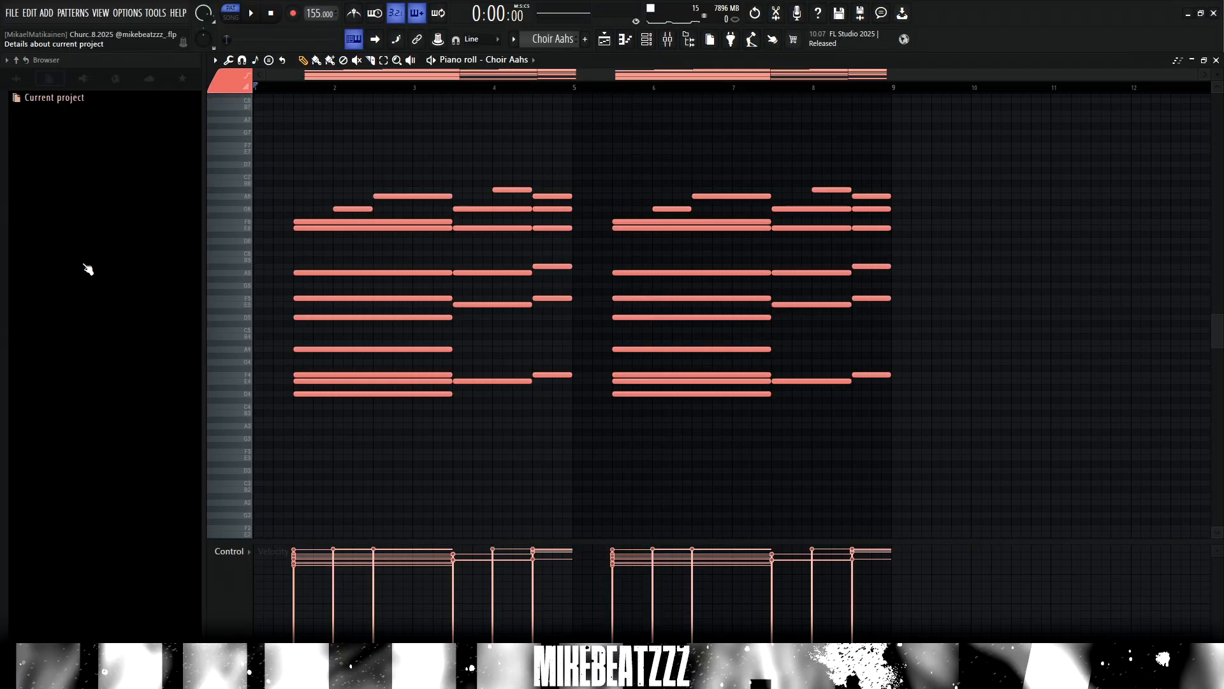
- Inspect the SpaceBlender and Fruity Parametric EQ 2 effects on the Choir Aahs mixer track
left_click(645, 44)
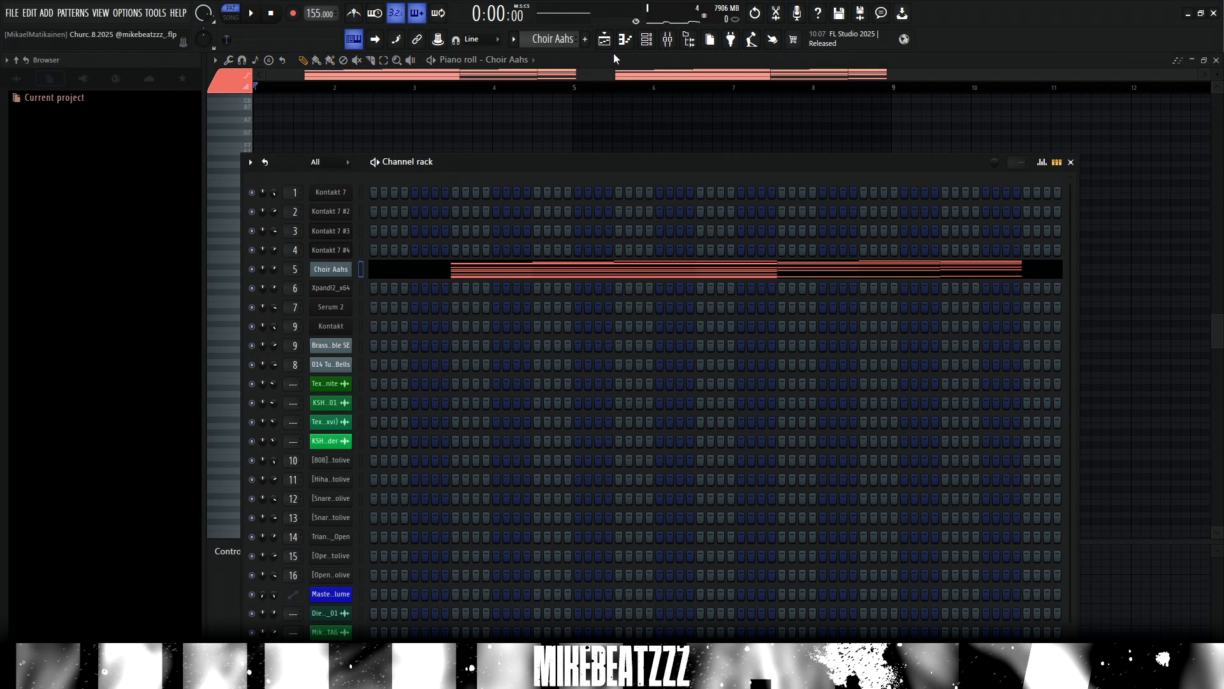
left_click(668, 39)
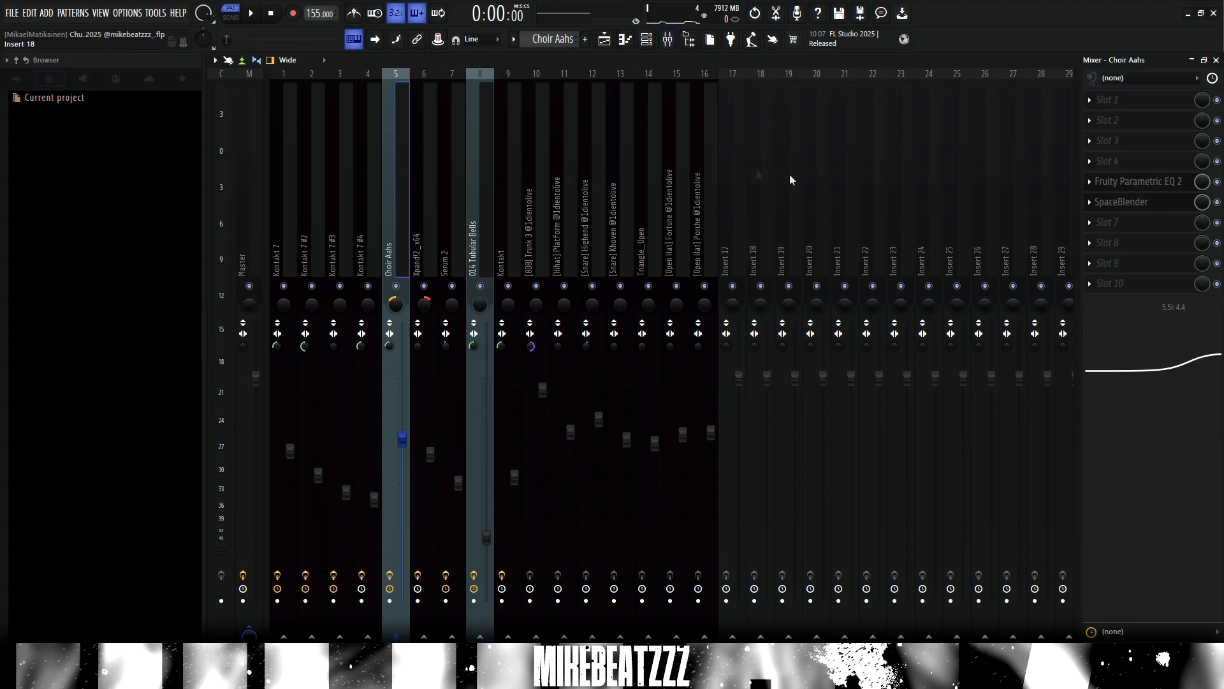
left_click(1122, 202)
left_click_drag(783, 397, 733, 337)
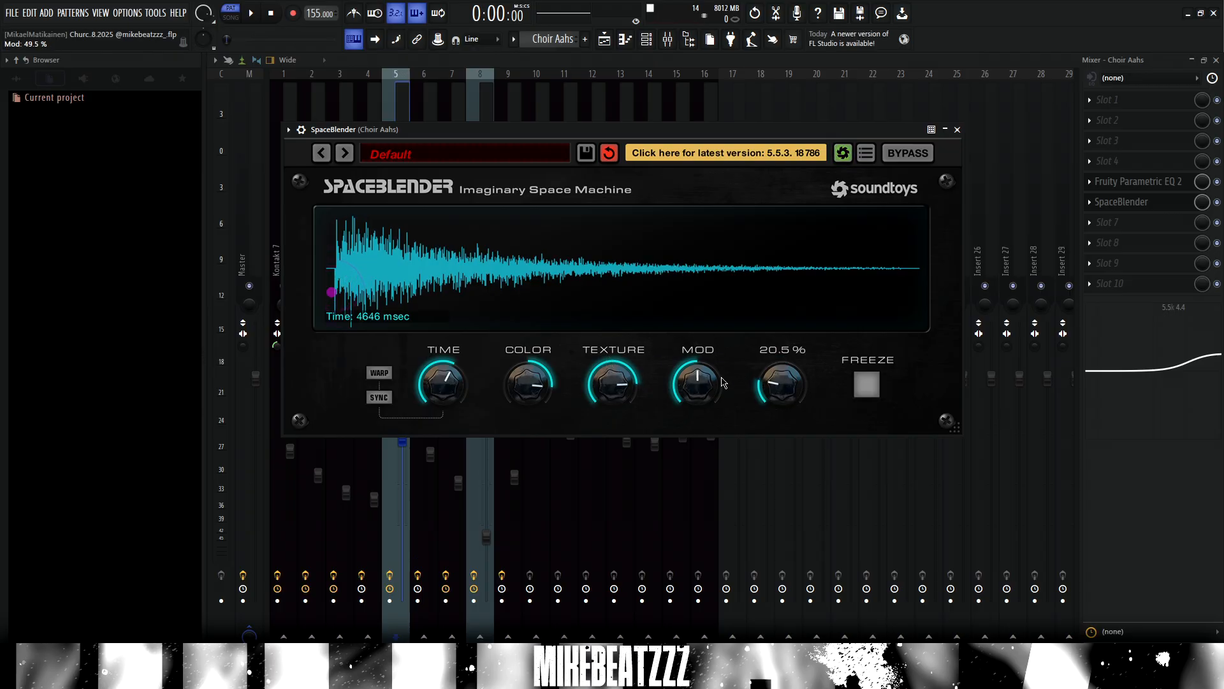
key("Escape")
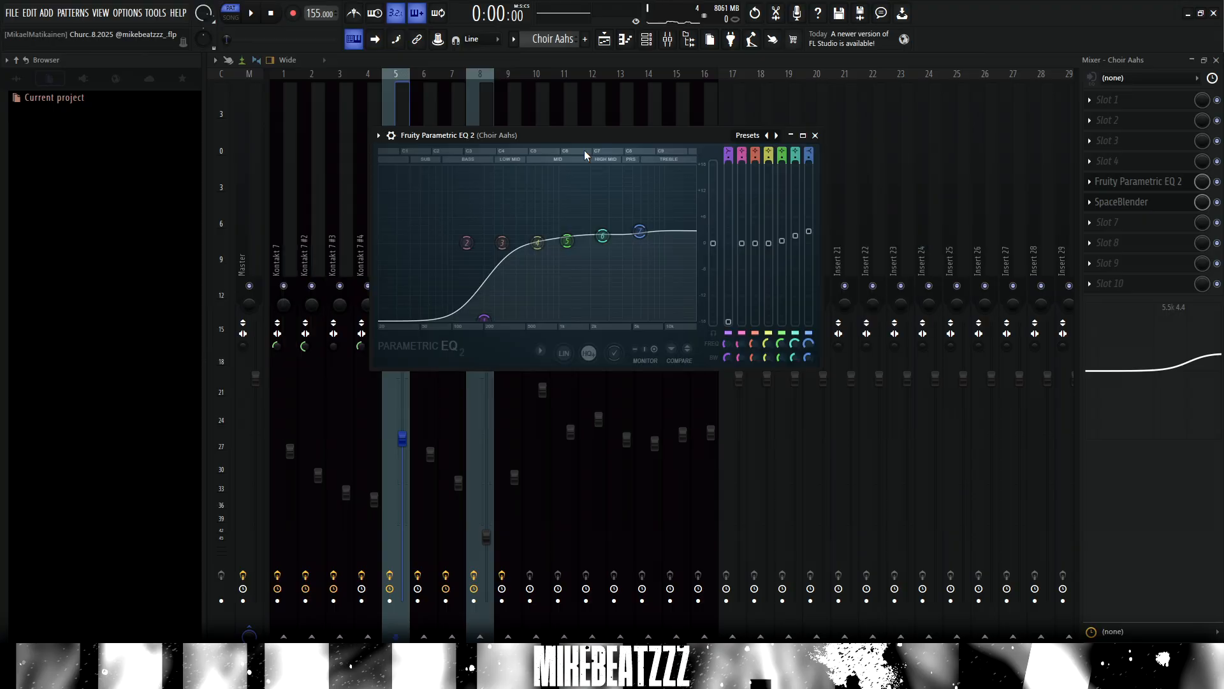
left_click_drag(582, 136, 621, 173)
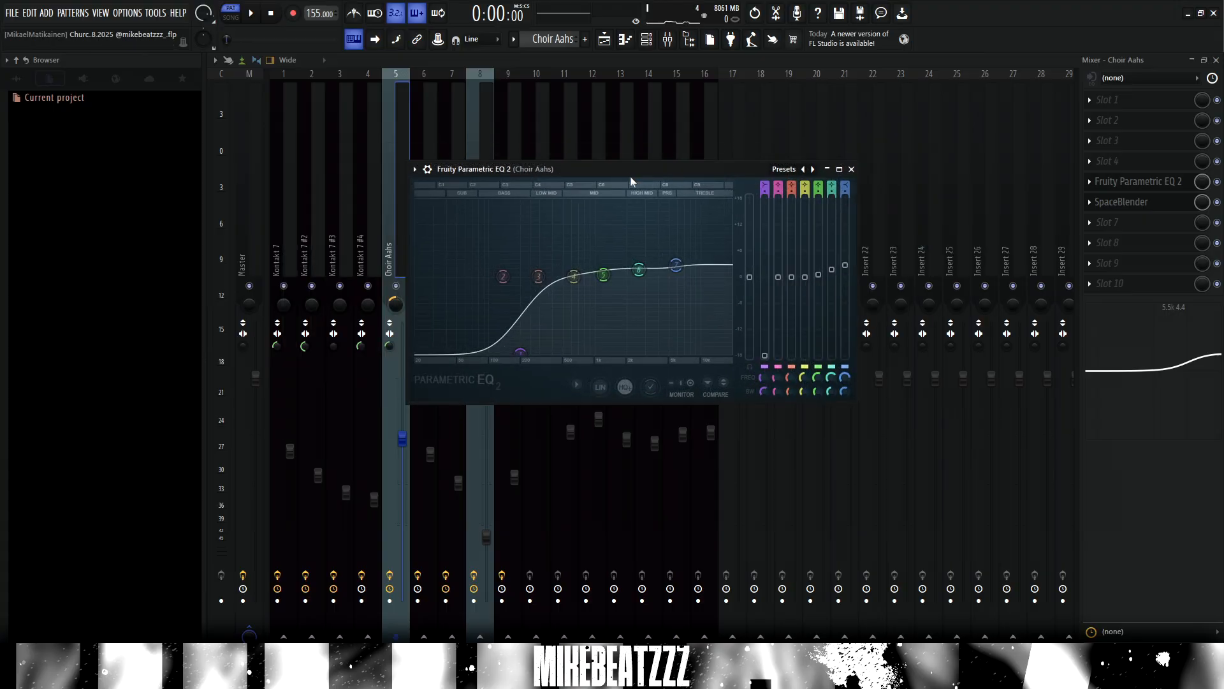
- Open the Xpand!2_x64 pattern's notes and view the instrument's 17 Vocals preset category
key("F5")
double_click(645, 262)
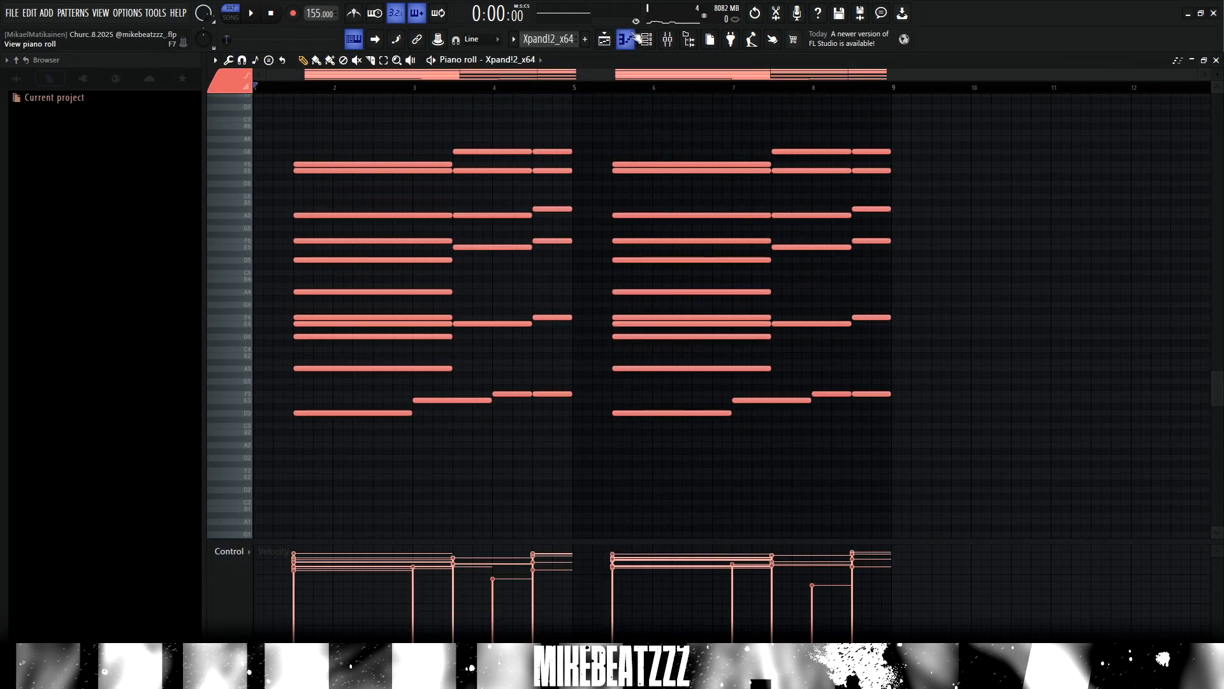
key("F6")
left_click(332, 288)
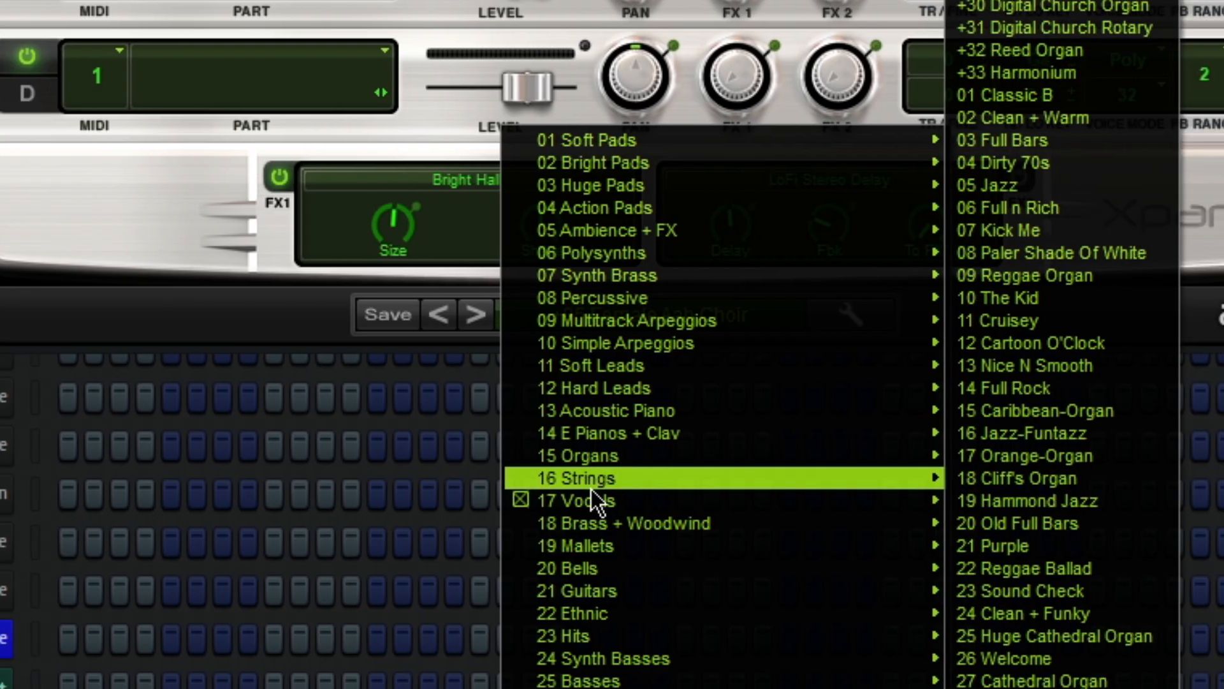
mouse_move(581, 503)
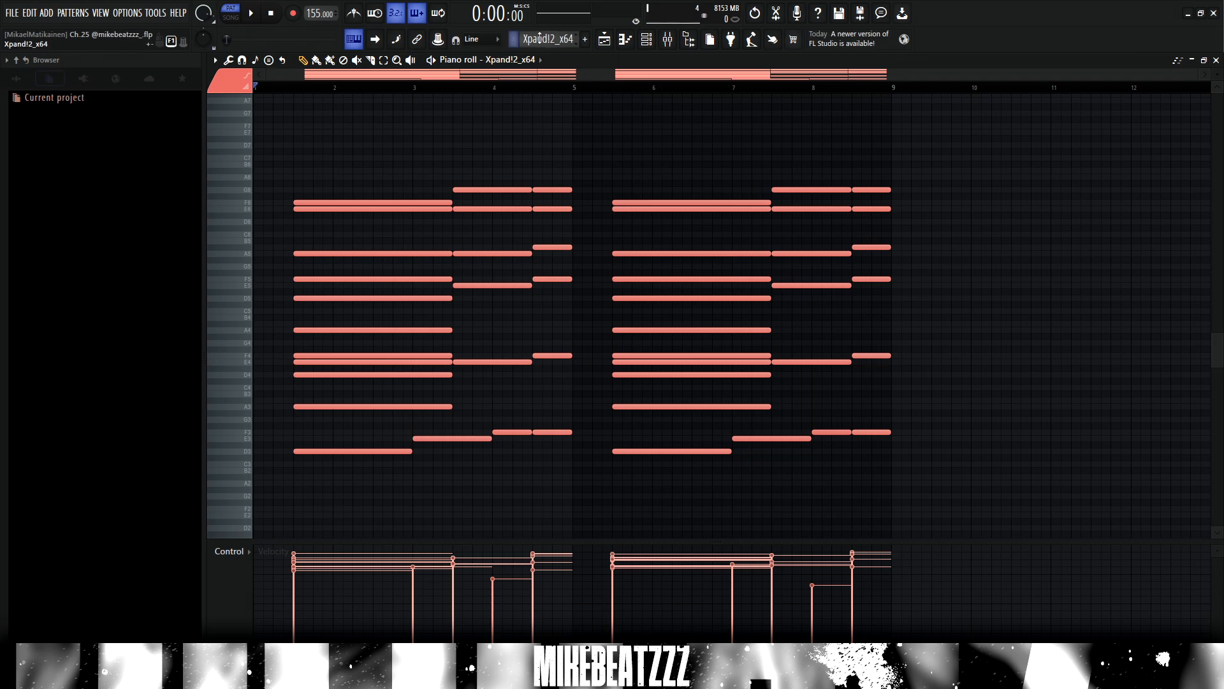
scroll(539, 37, "down", 1)
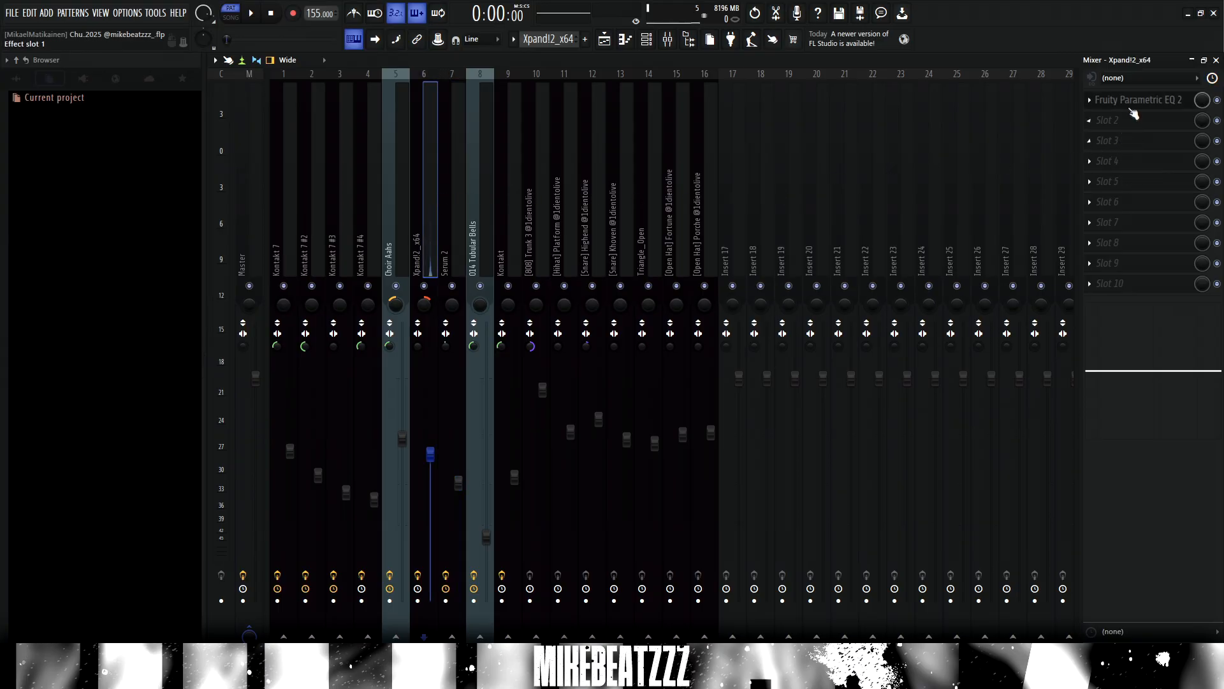
- Move Fruity Parametric EQ 2 to effect slot 4 on the Xpand!2_x64 mixer track and inspect its low cut
left_click_drag(1113, 164, 1113, 165)
left_click_drag(599, 203, 696, 201)
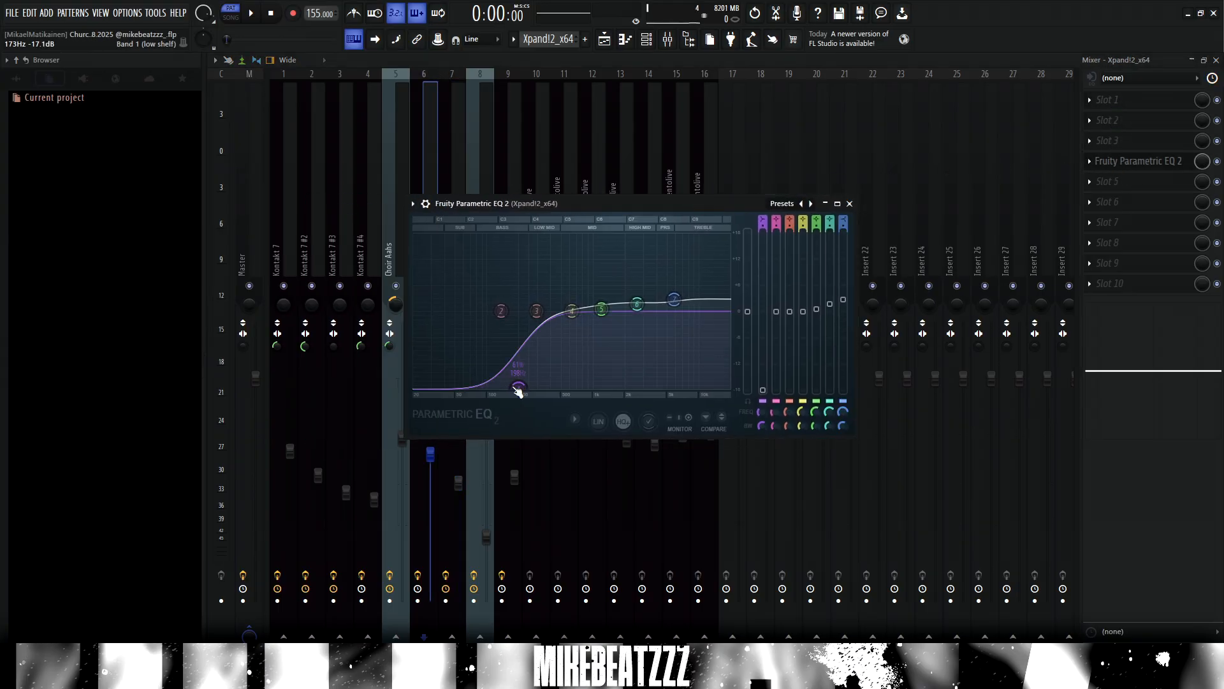
- Add a second Fruity Parametric EQ 2 in effect slot 5 of the Xpand!2_x64 track, lower its band 1, and close it
left_click(1140, 191)
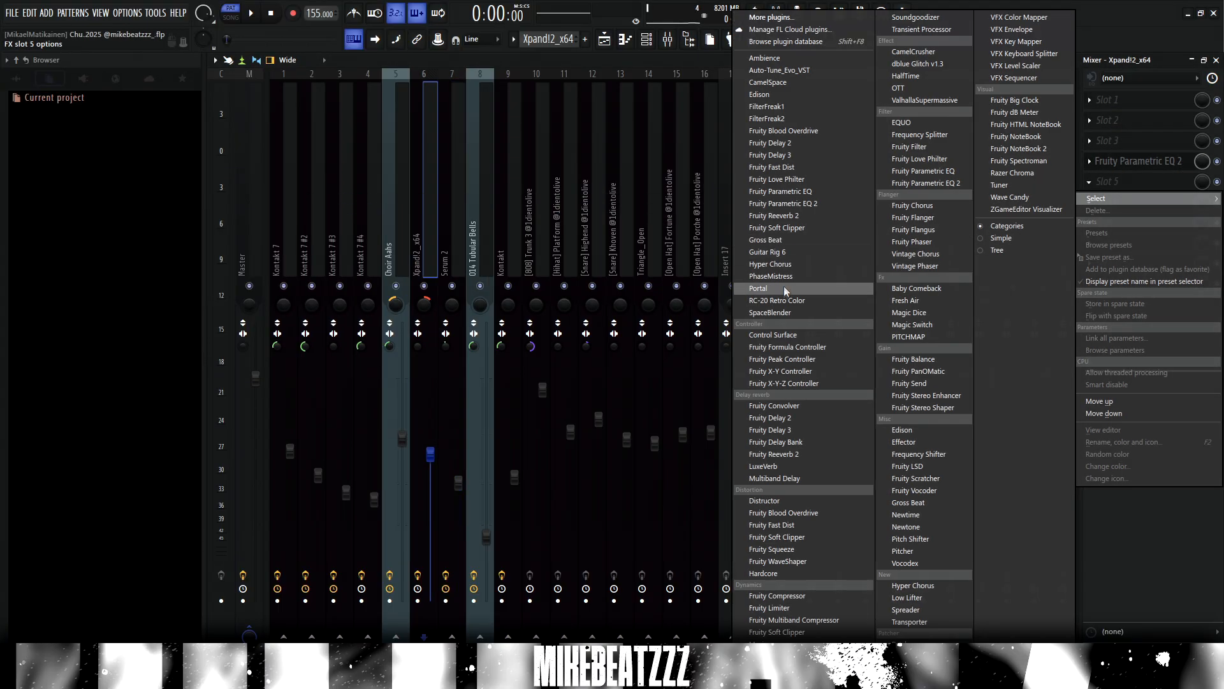
left_click(823, 203)
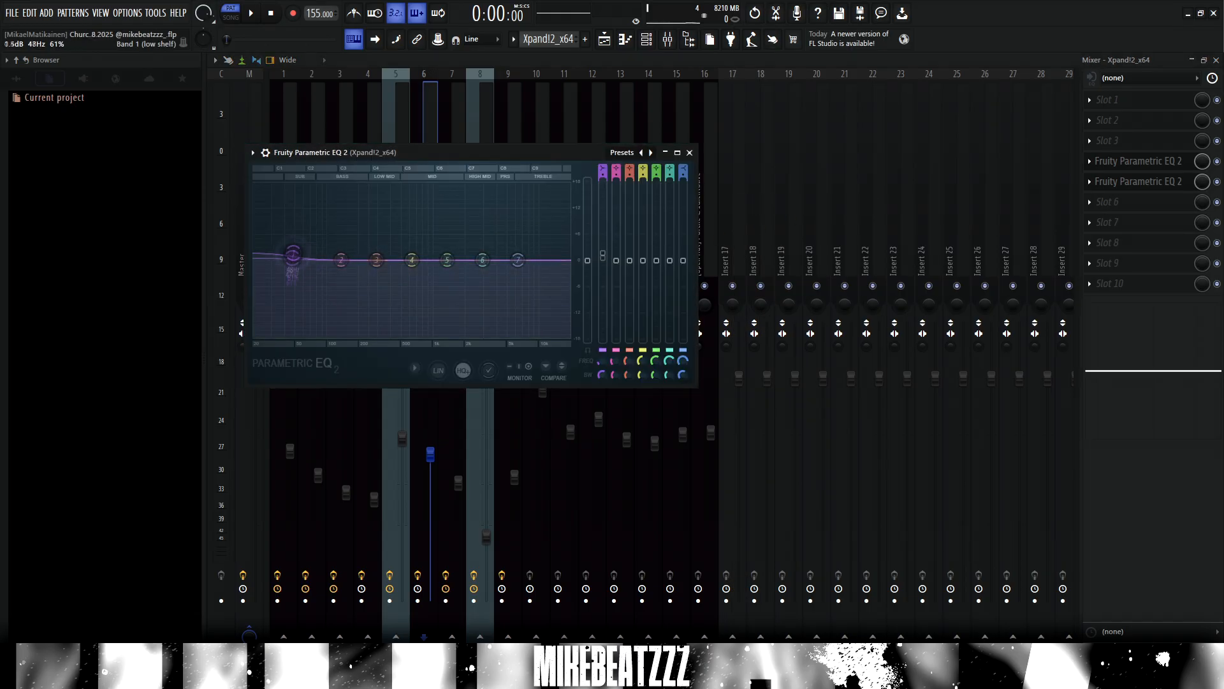
left_click_drag(293, 255, 399, 332)
left_click(690, 152)
- View the instrument on the Serum 2 channel, and examine and play back its pattern in the piano roll
left_click(604, 40)
left_click(653, 39)
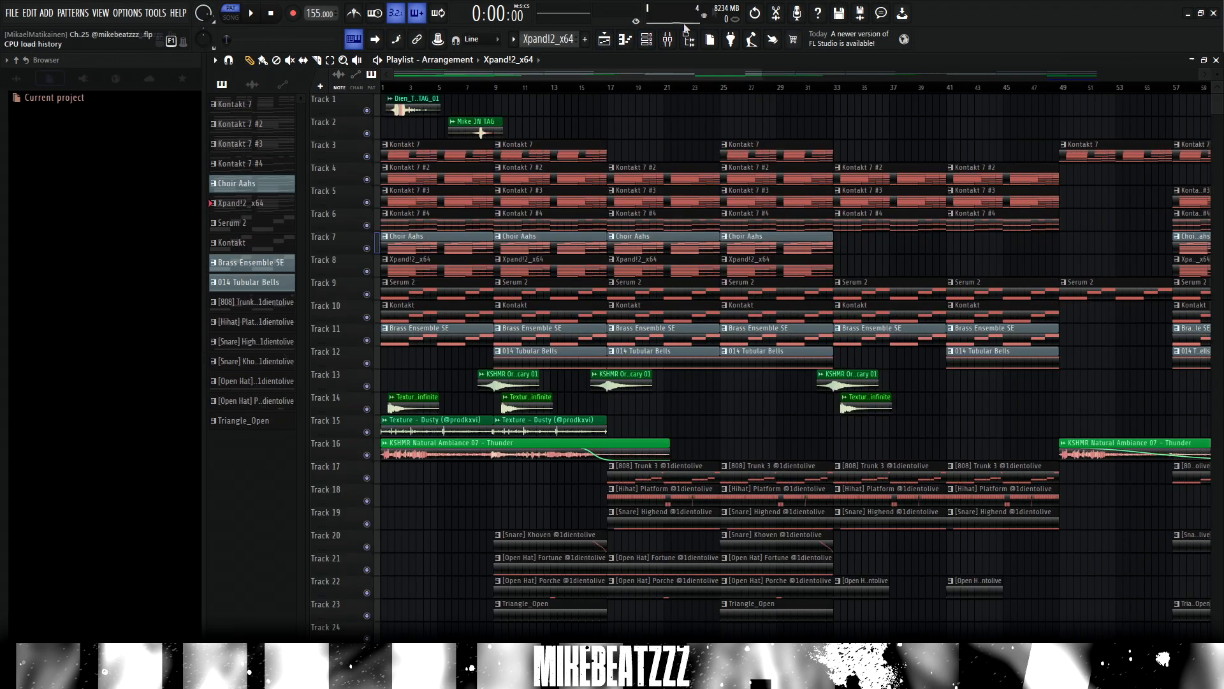
left_click(647, 41)
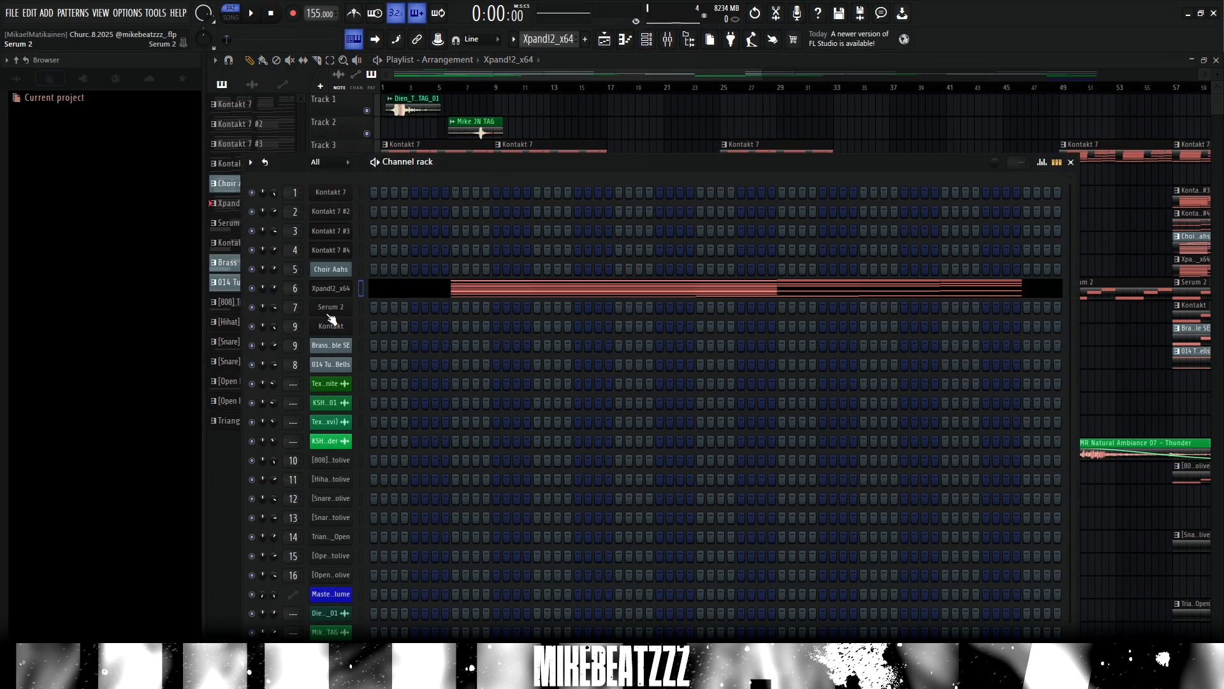
left_click(330, 308)
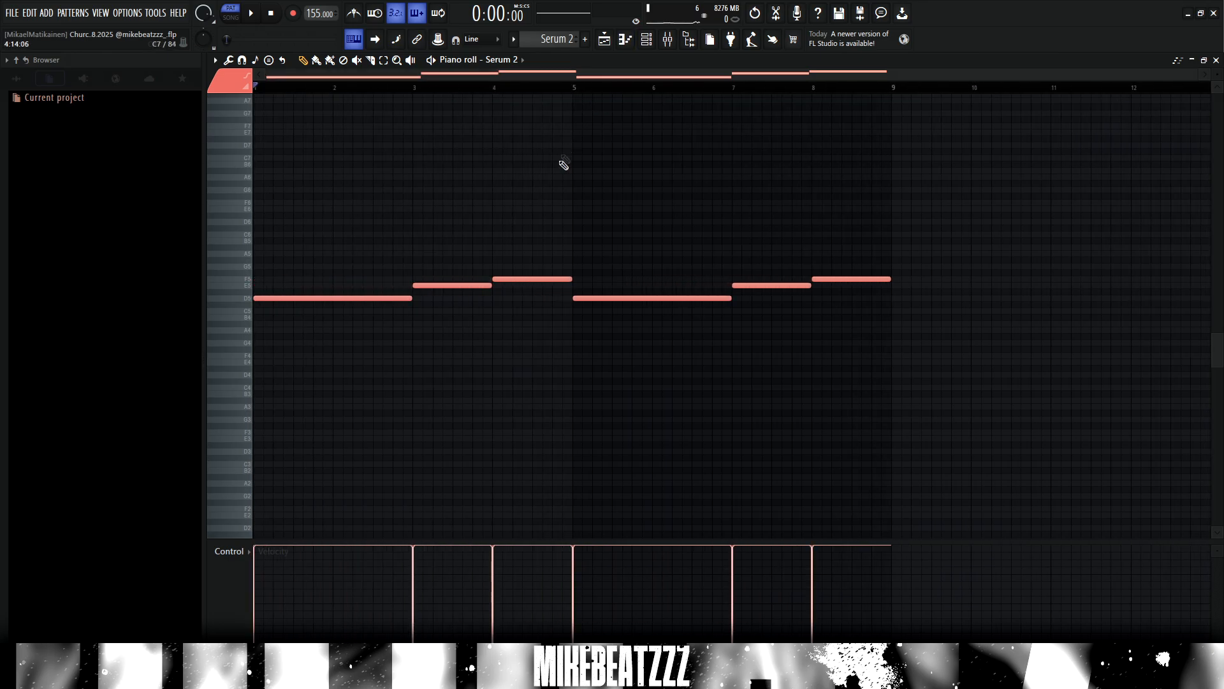
scroll(564, 165, "up", 2)
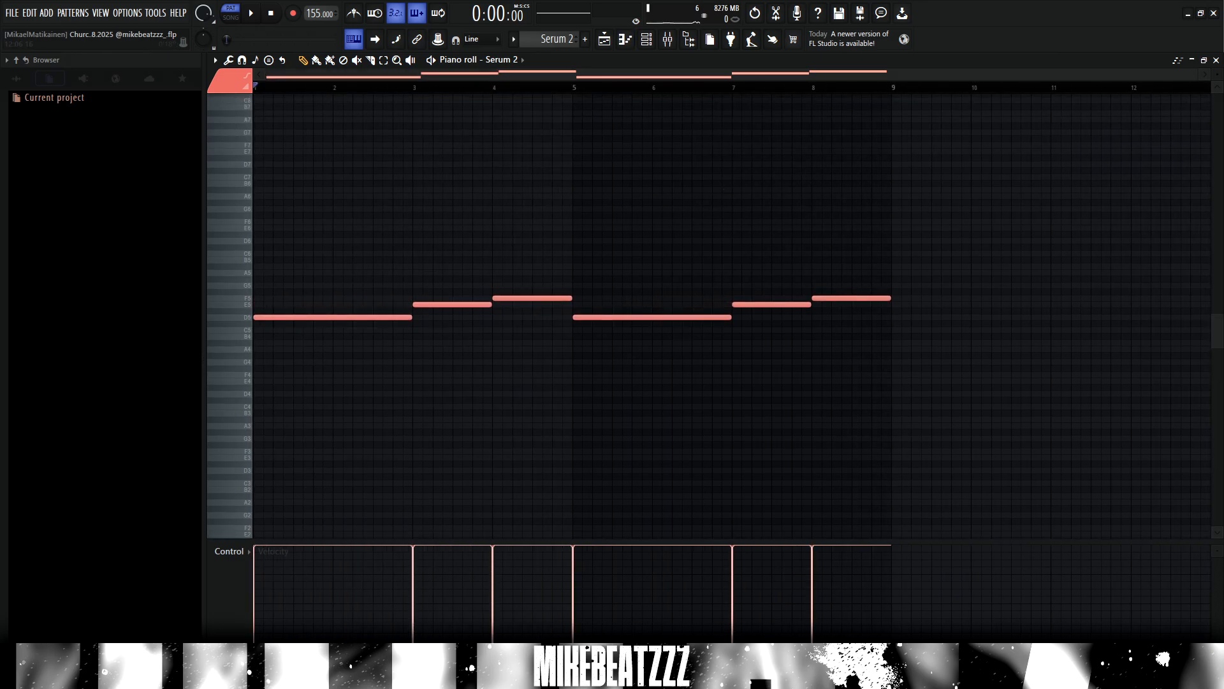
key("space")
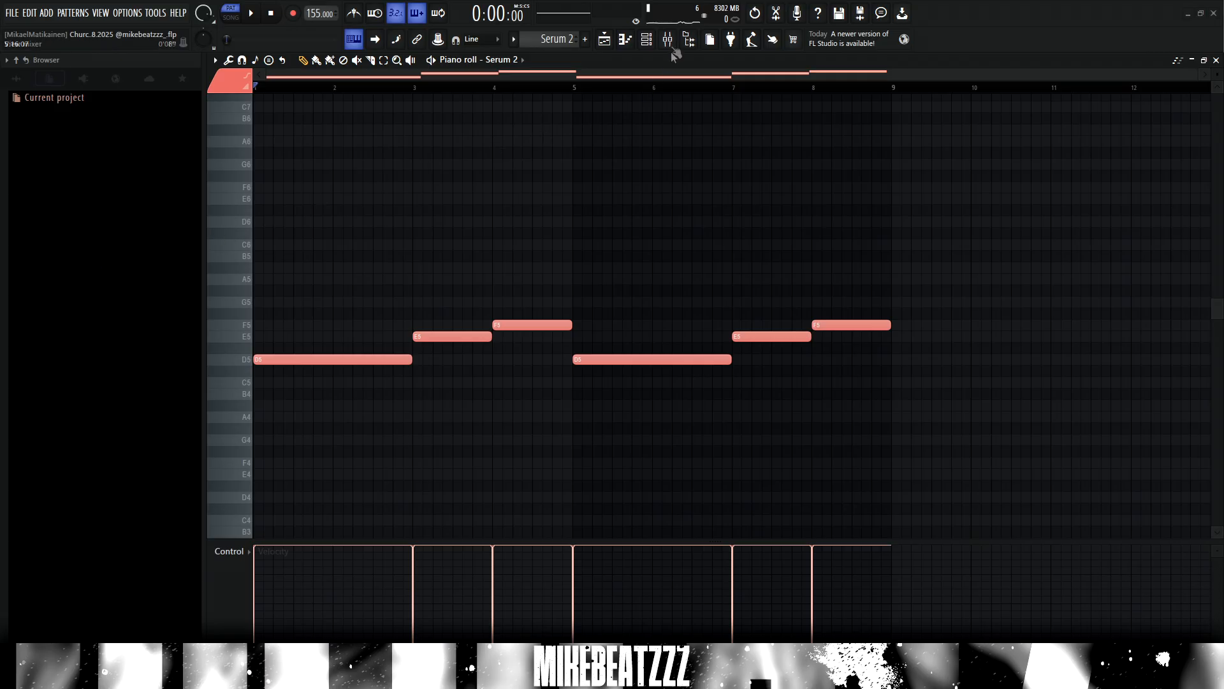
- Look over the playlist and inspect the Fruity Parametric EQ 2 band-pass curve on the Serum 2 mixer track
left_click(607, 40)
scroll(649, 146, "down", 1)
scroll(649, 145, "up", 1)
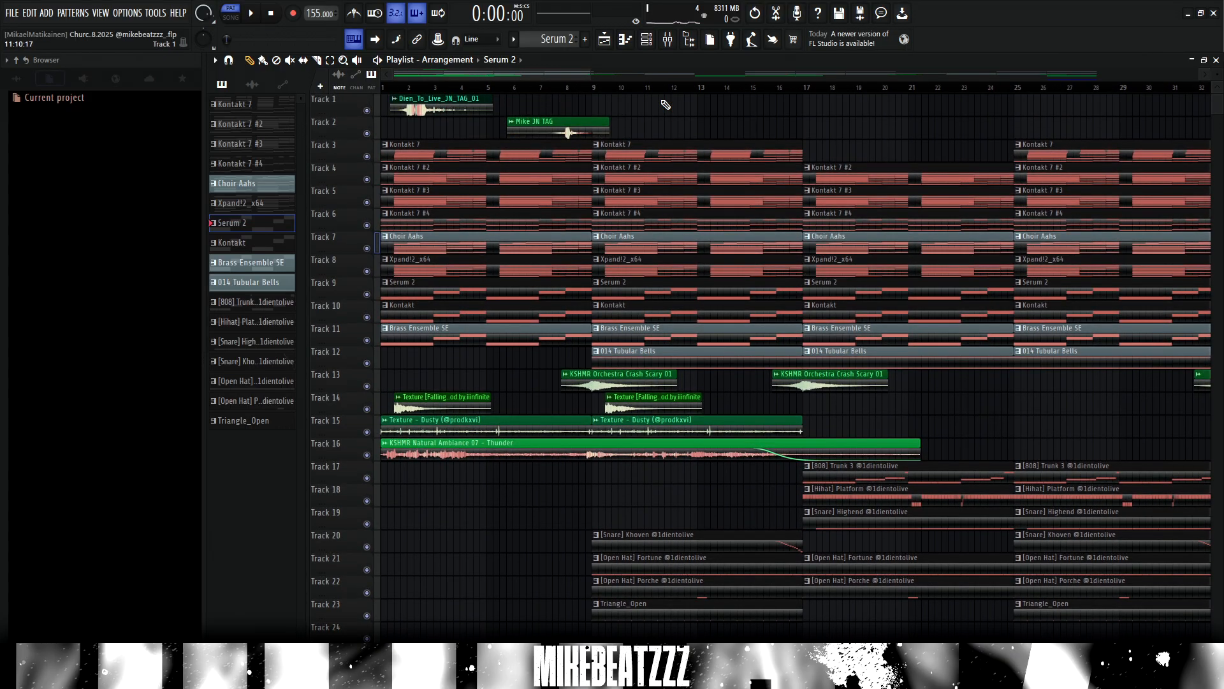
left_click(668, 39)
left_click(1108, 188)
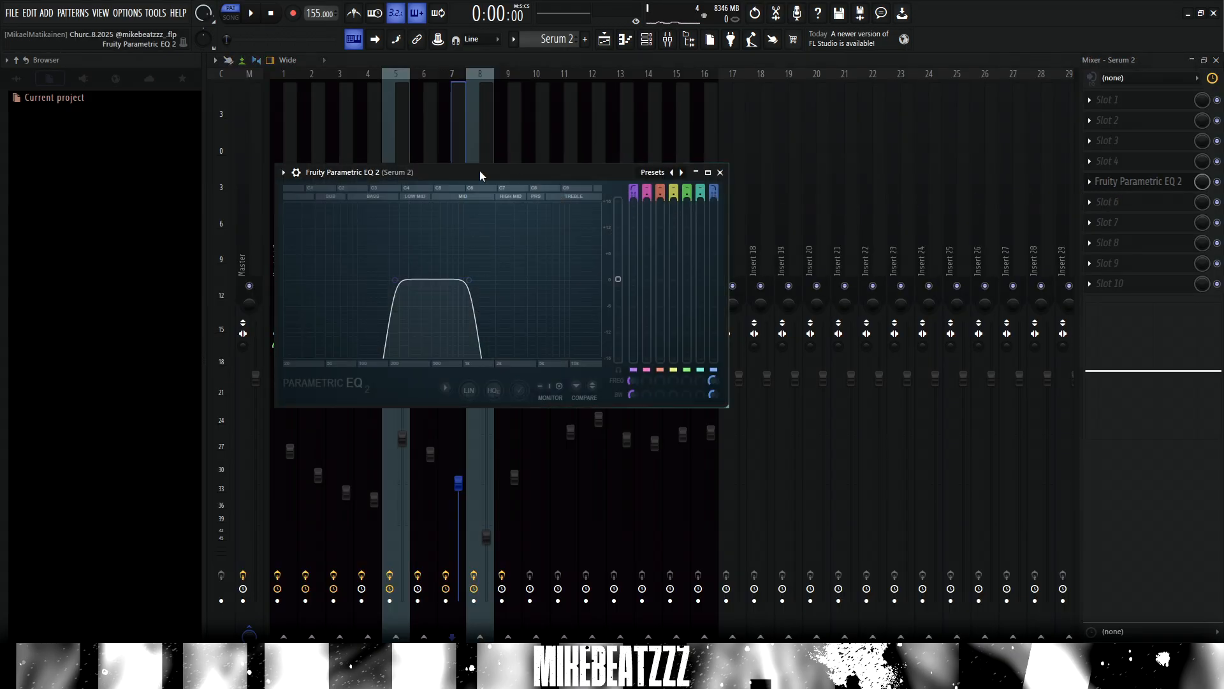
left_click_drag(481, 176, 668, 182)
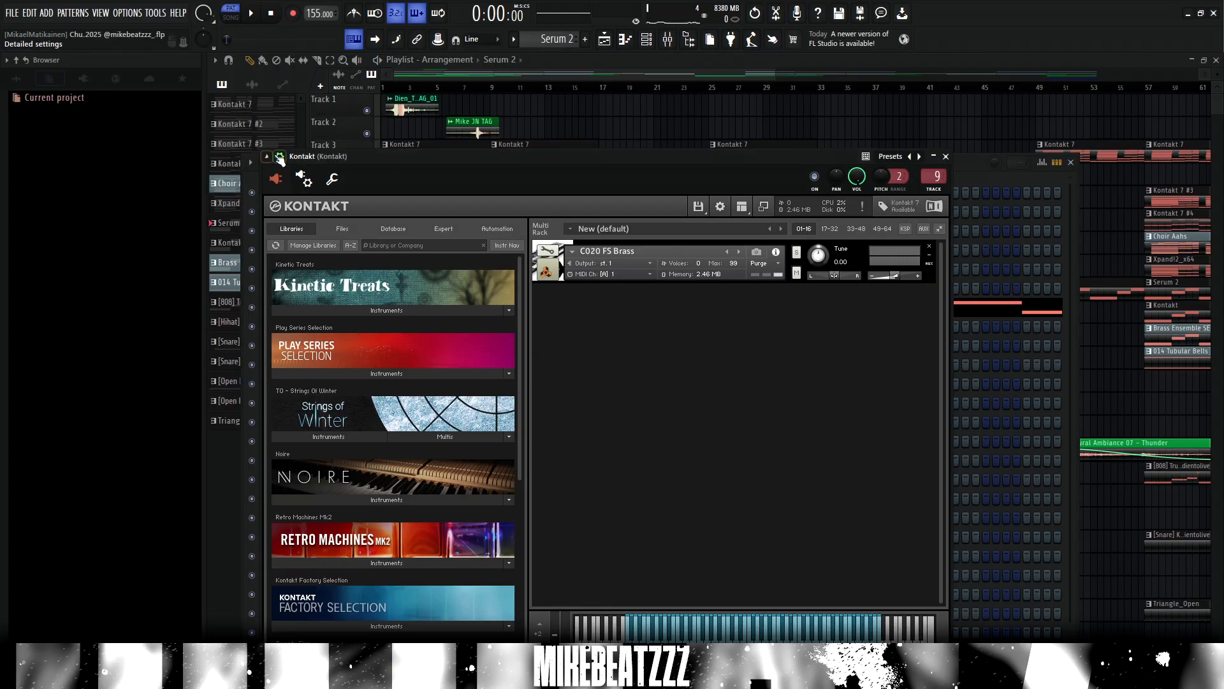
- Inspect the C020 FS Brass instrument on the Kontakt channel and open its pattern in the piano roll
left_click_drag(280, 160, 500, 82)
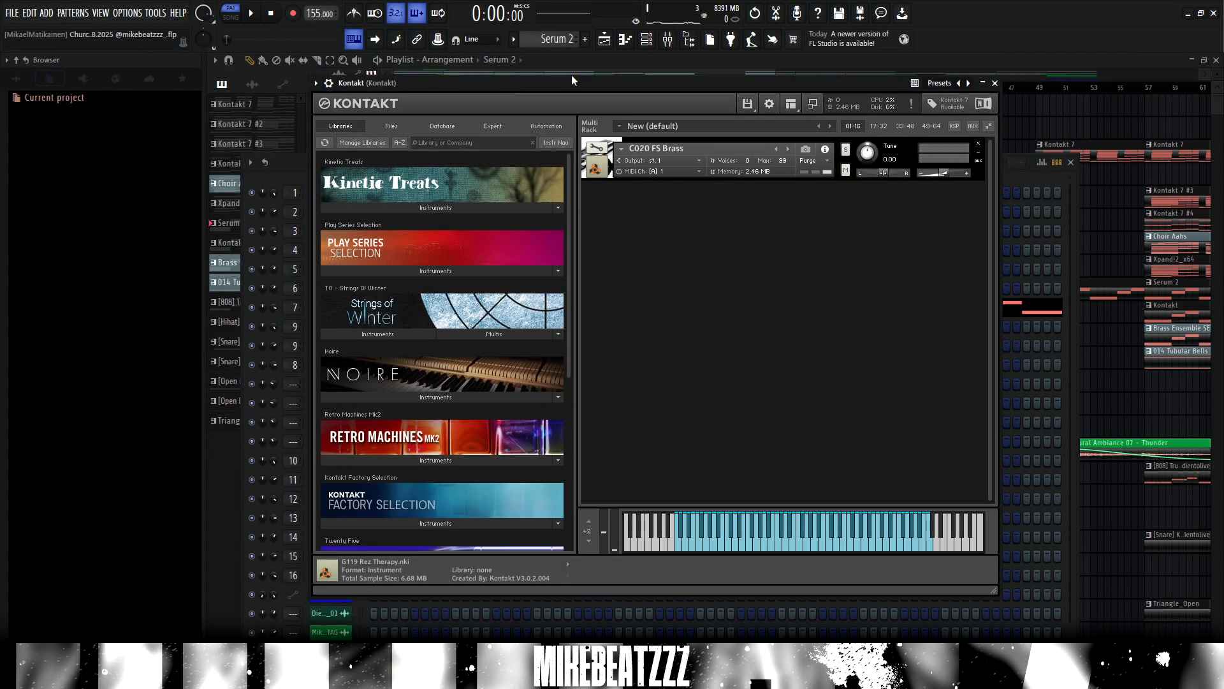
left_click(1024, 112)
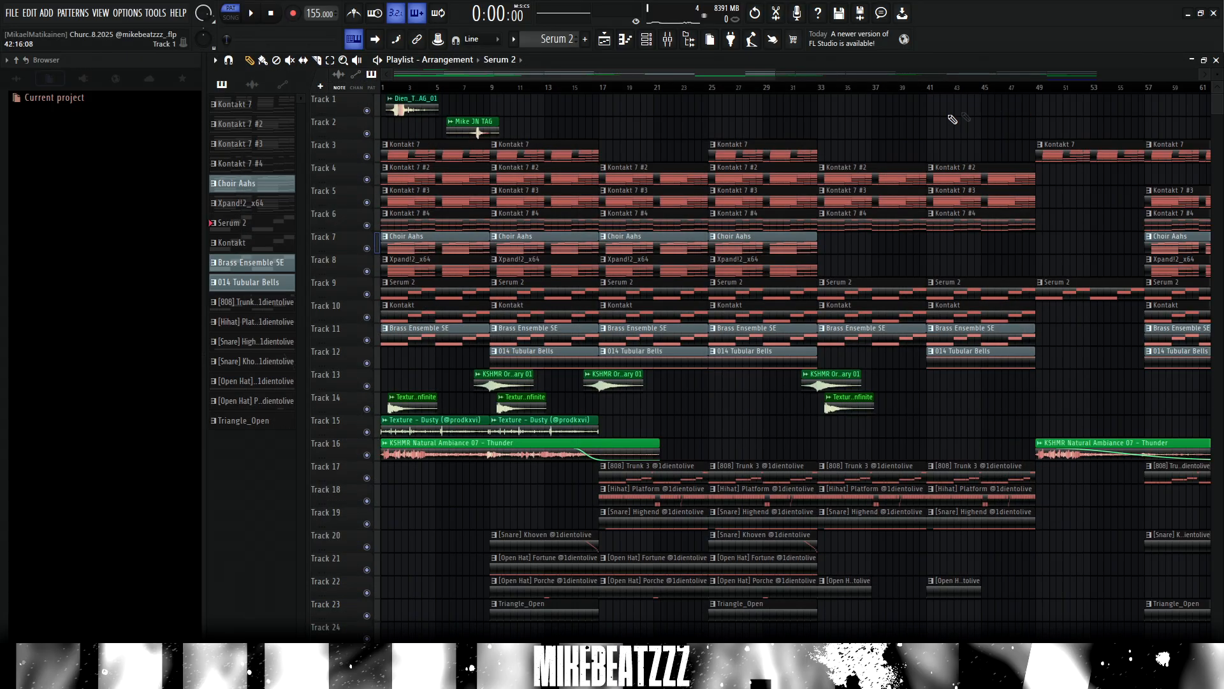
double_click(631, 308)
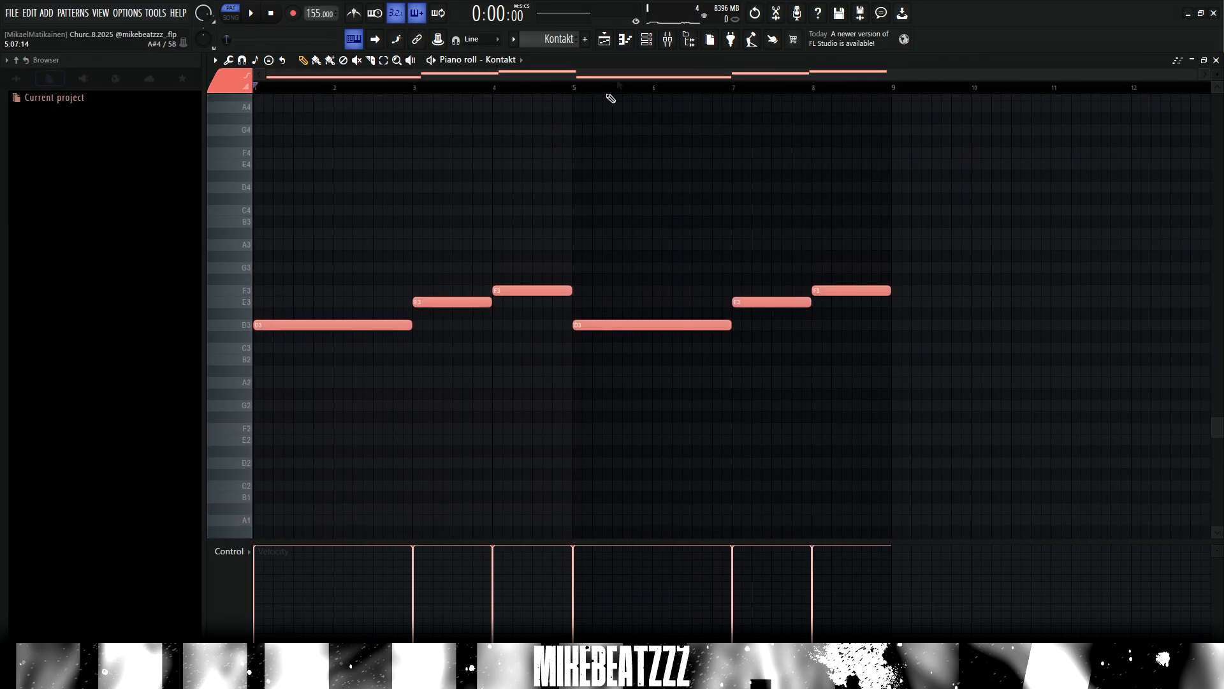
- Inspect the Fruity Wrapper and the Fruity Parametric EQ 2 curve on the Kontakt mixer track
left_click(648, 40)
left_click(342, 329)
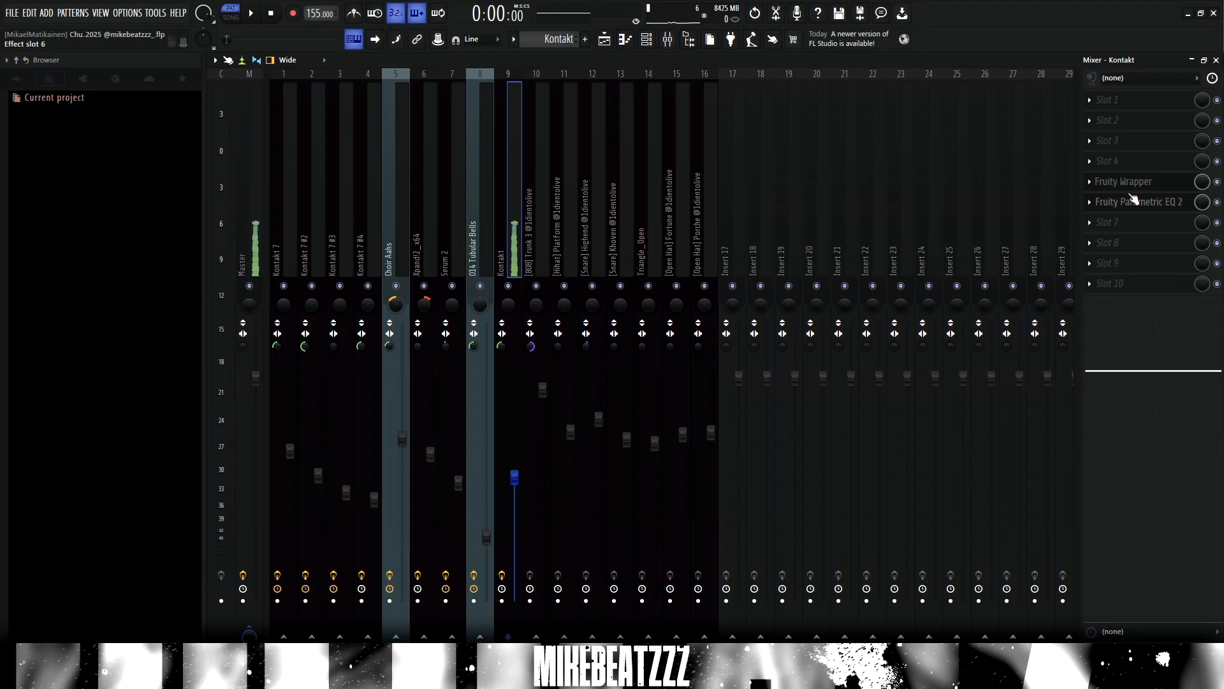
left_click(1133, 185)
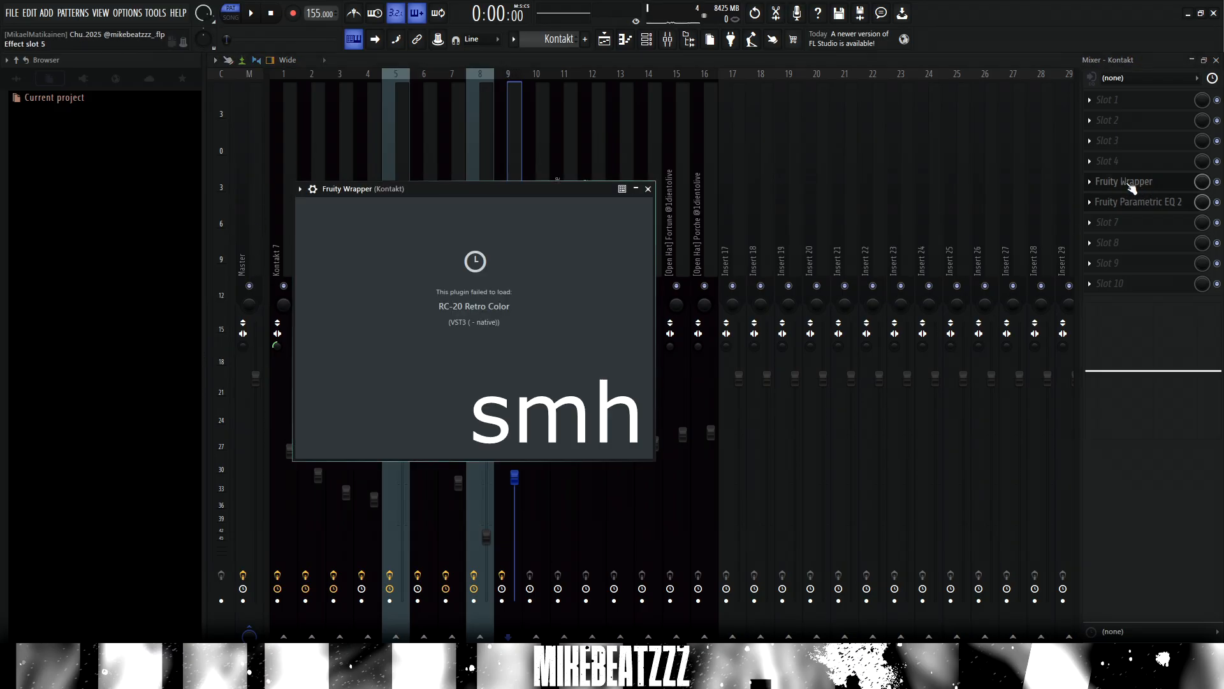
left_click_drag(579, 195, 665, 167)
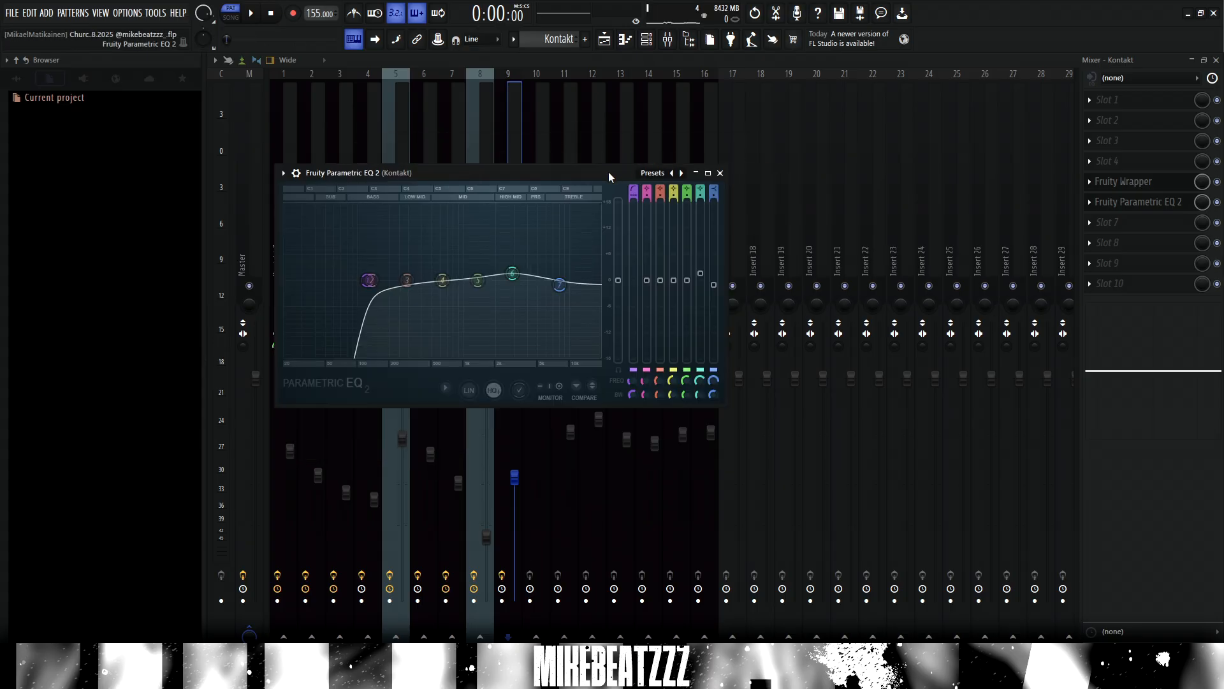
left_click_drag(626, 168, 690, 164)
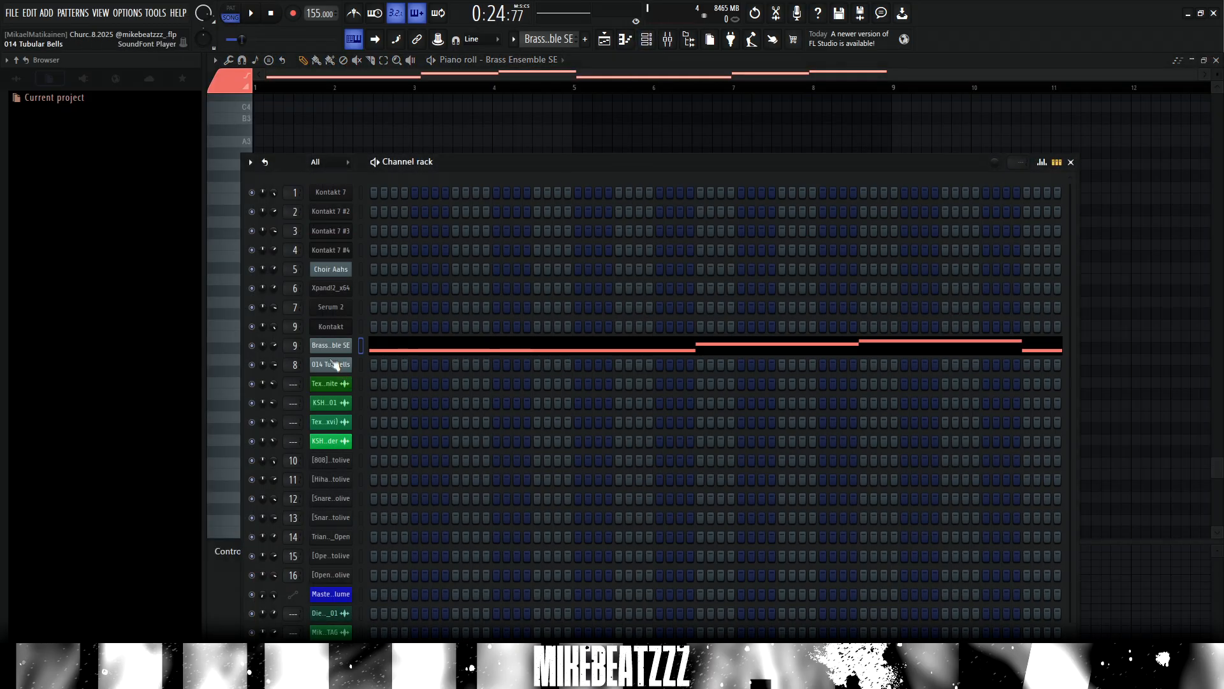
- Examine the Brass Ensemble SE notes in the piano roll and play the pattern back
left_click(376, 158)
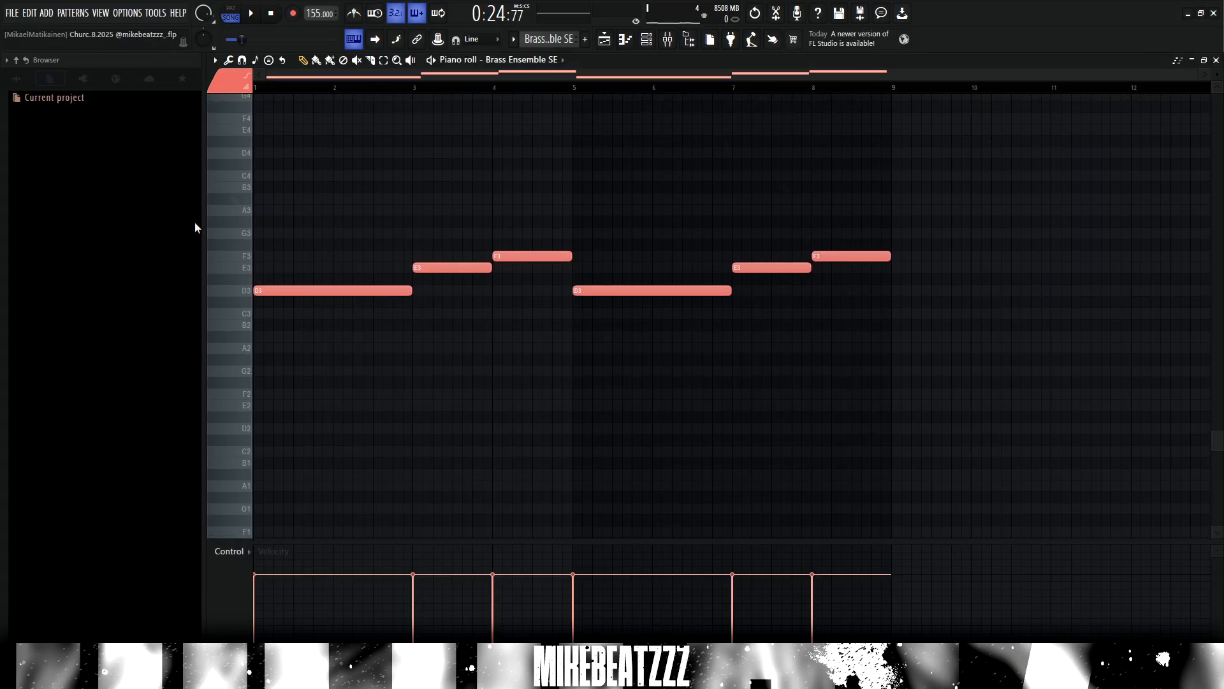
scroll(415, 442, "up", 3)
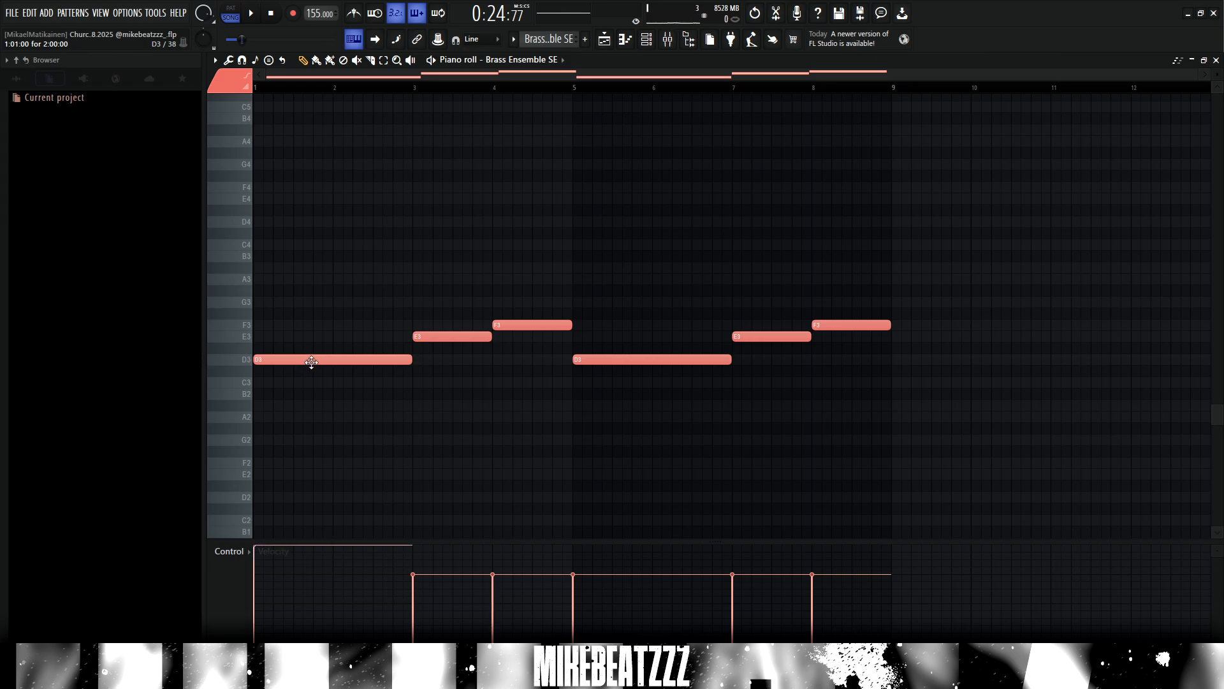
key("space")
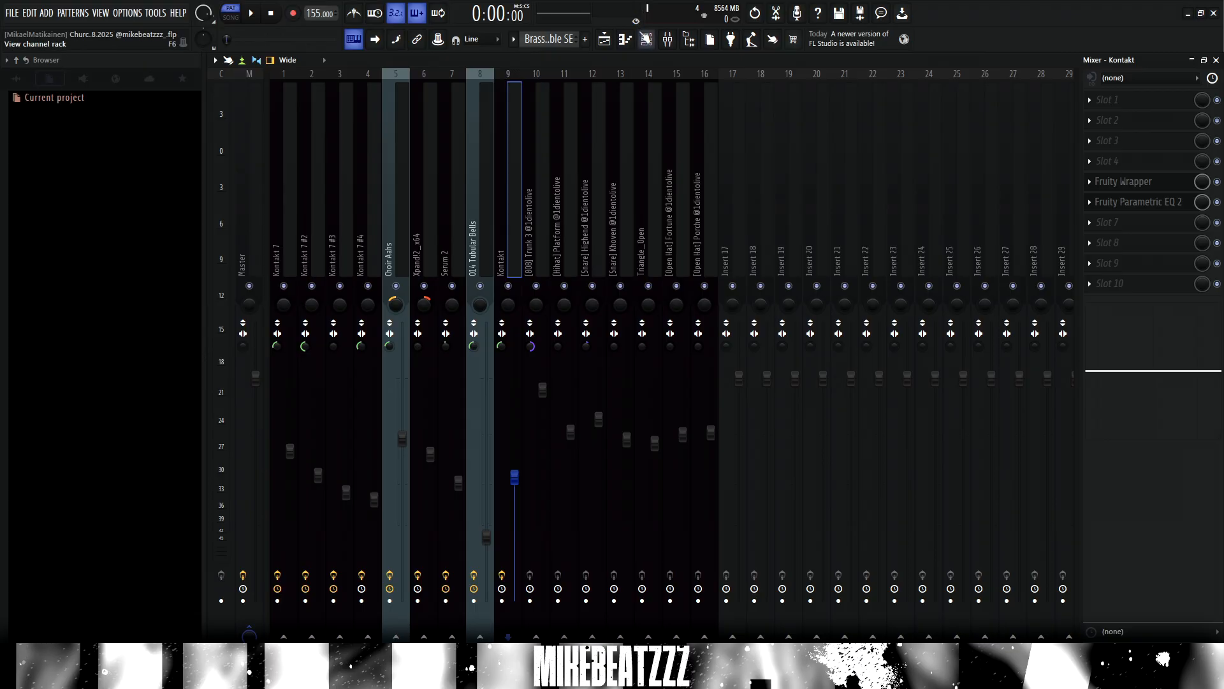
- Look over the layers in the playlist and open the 014 Tubular Bells channel
key("F6")
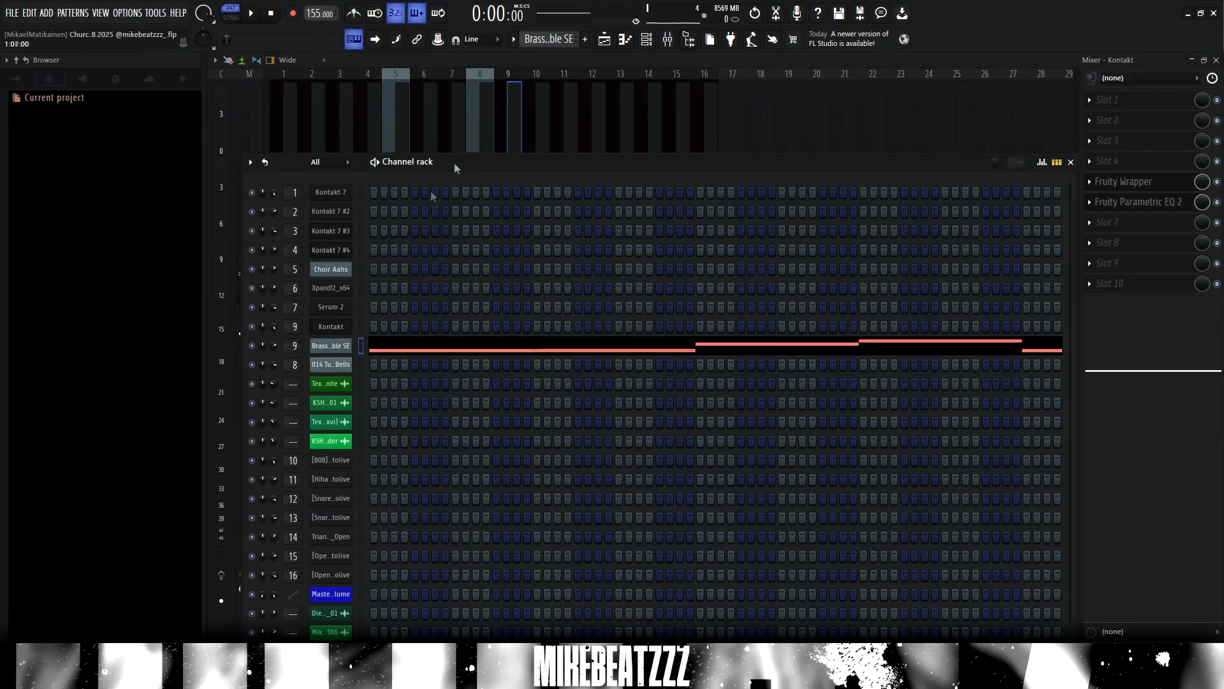
left_click(514, 104)
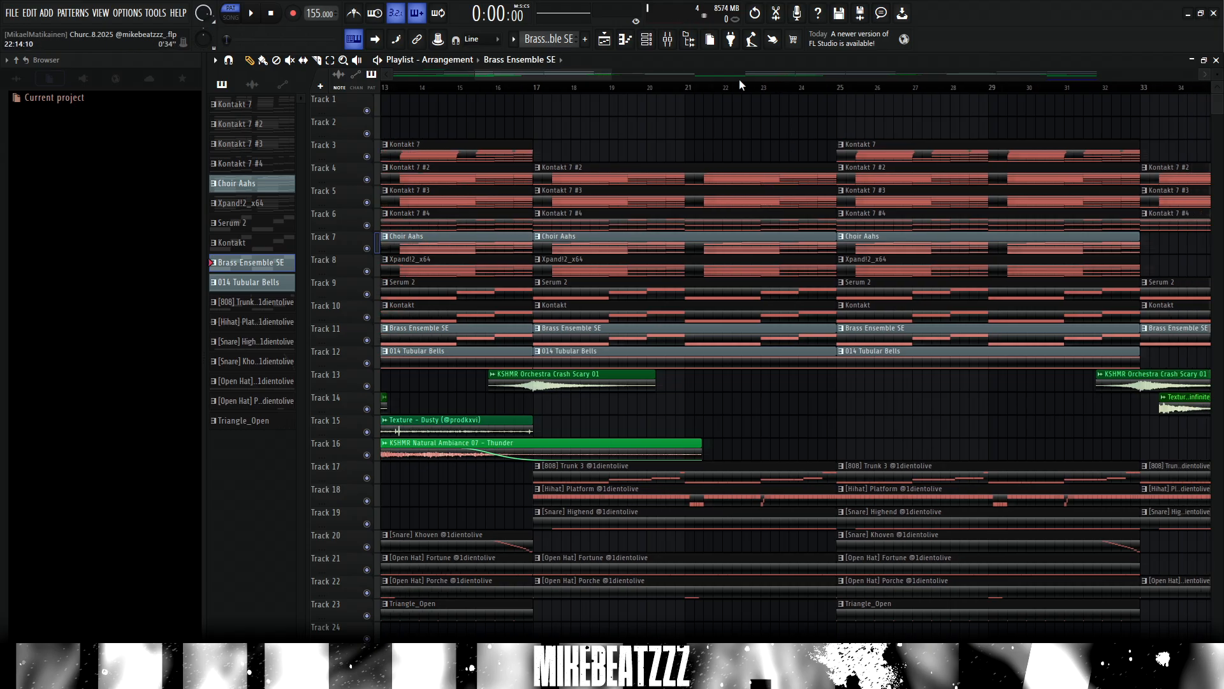
scroll(740, 79, "down", 4)
scroll(593, 79, "up", 4)
left_click(647, 40)
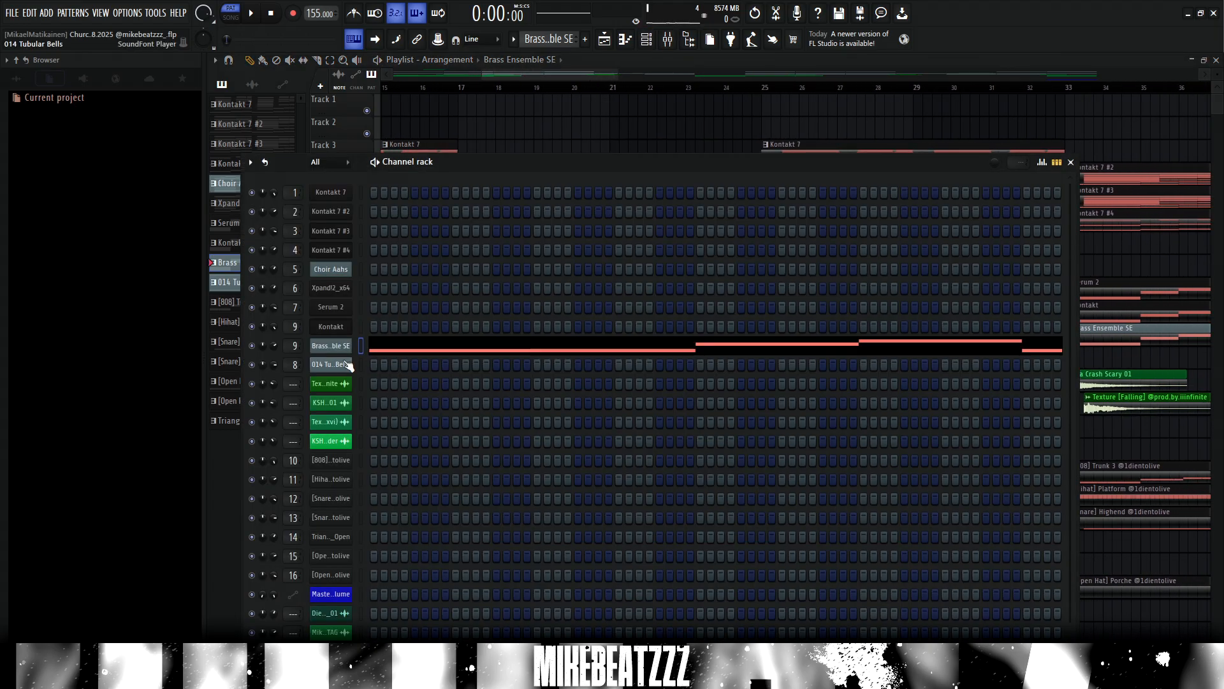
left_click(346, 364)
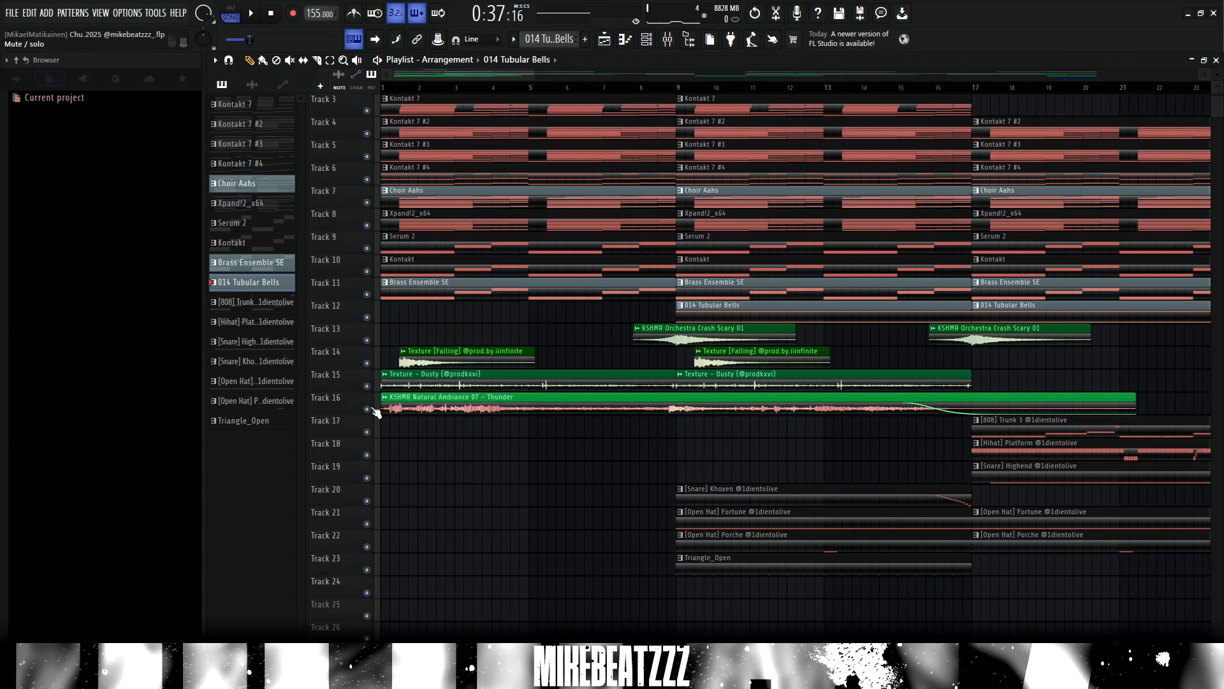
- Isolate the melodic and texture tracks 3 to 16 in the playlist and look over the whole arrangement
right_click(369, 409)
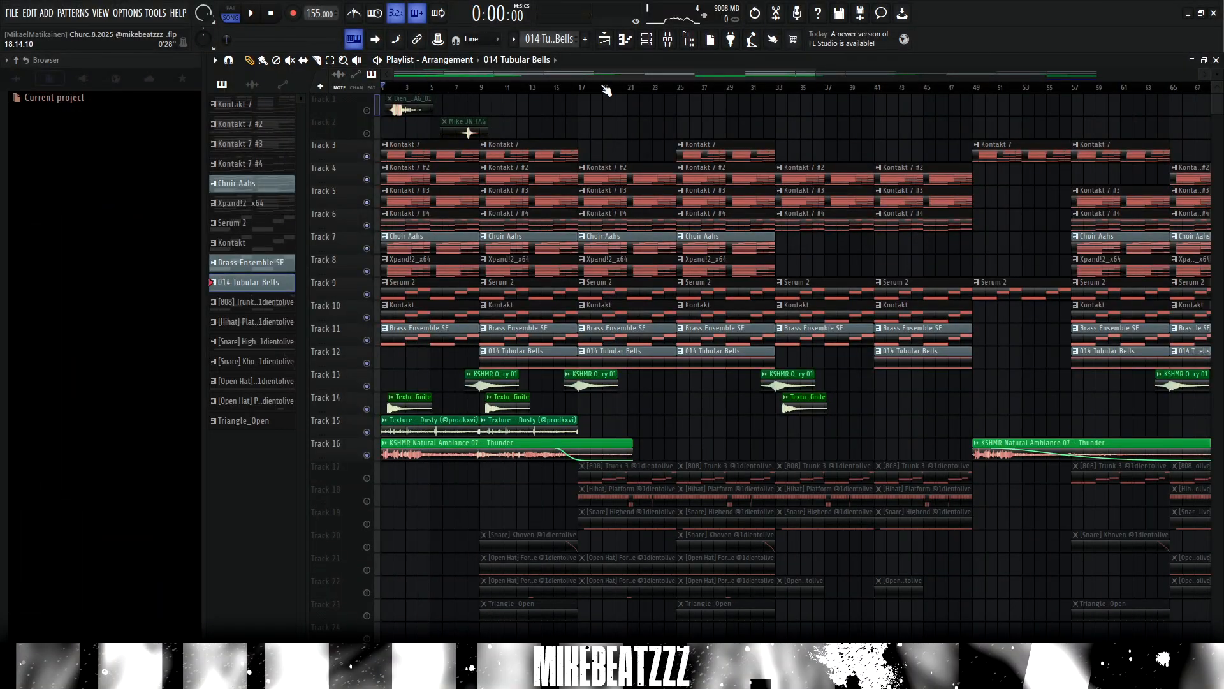
scroll(605, 90, "down", 3)
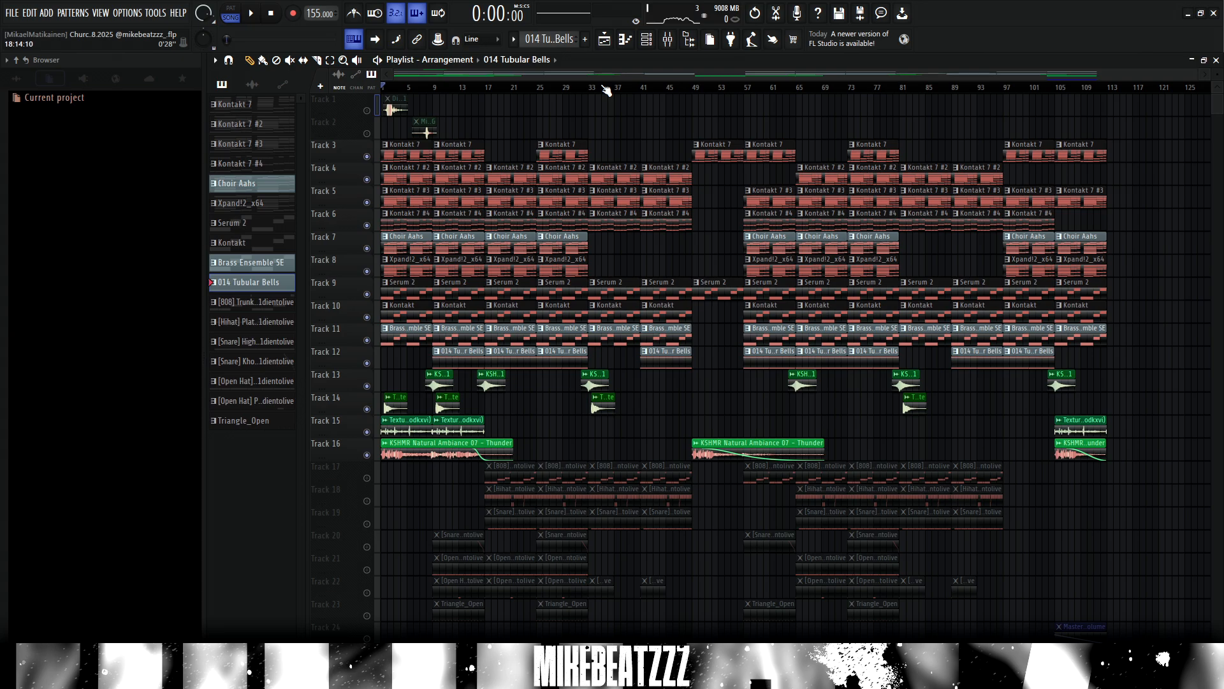
scroll(624, 329, "down", 3)
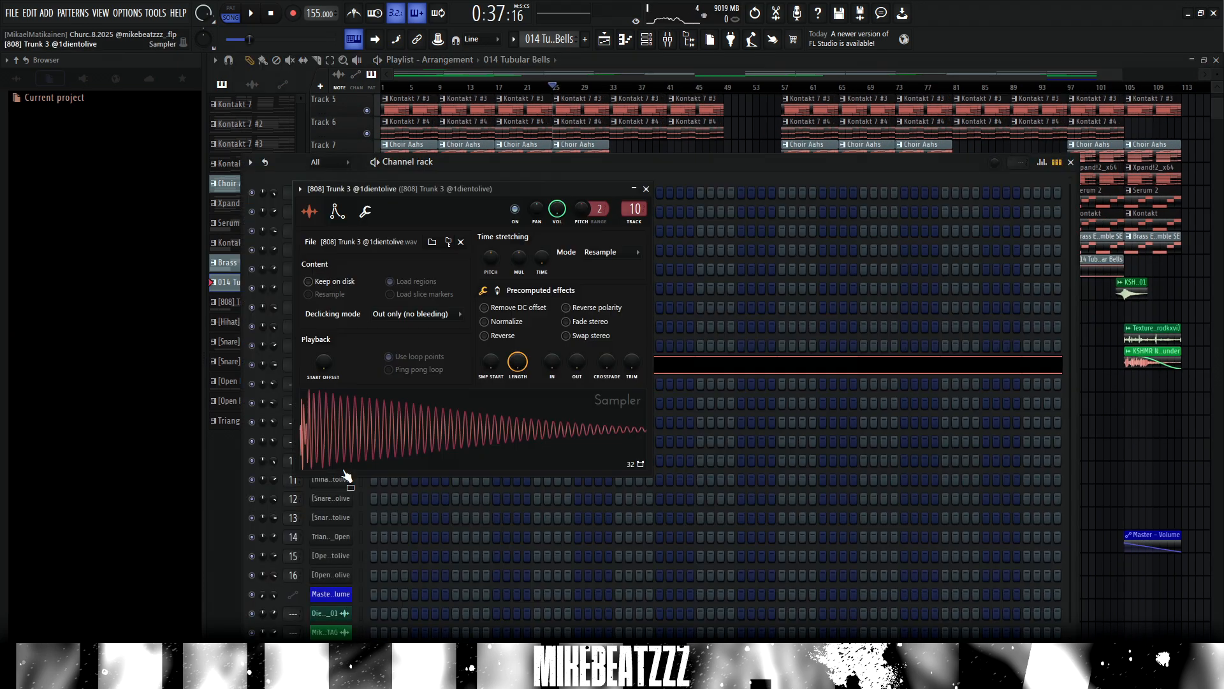
- Inspect the [808] Trunk 3 sampler settings, its piano roll notes and its mixer track
left_click_drag(475, 204, 570, 226)
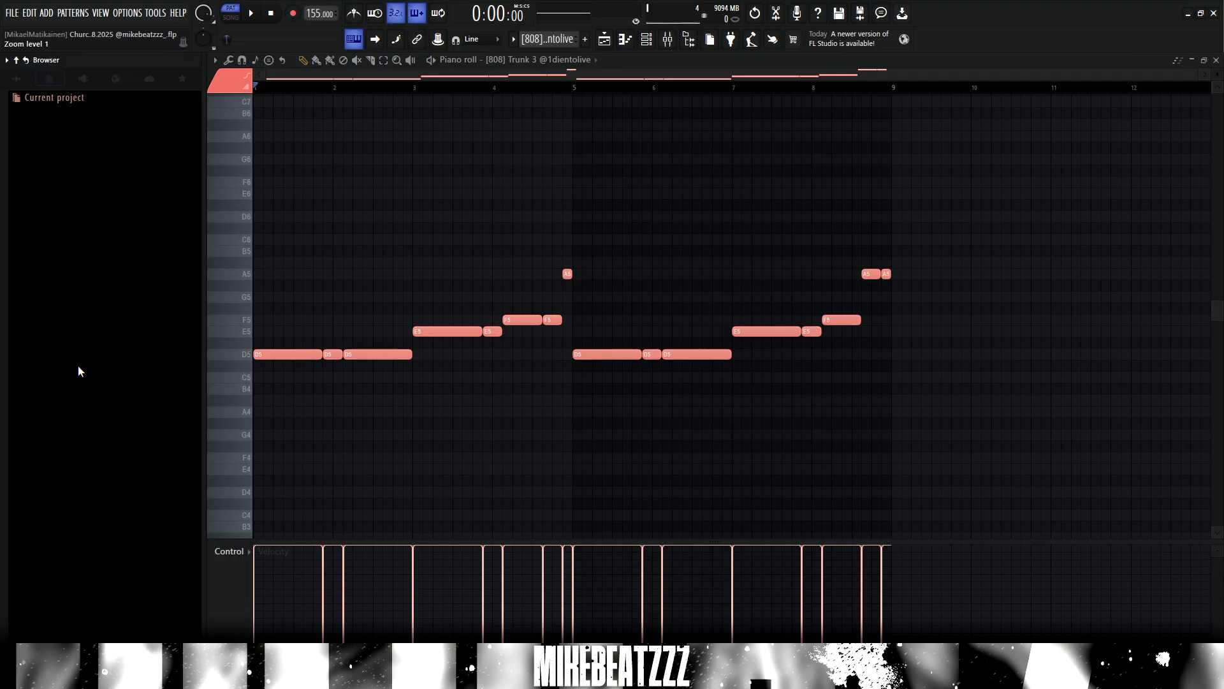
key("F9")
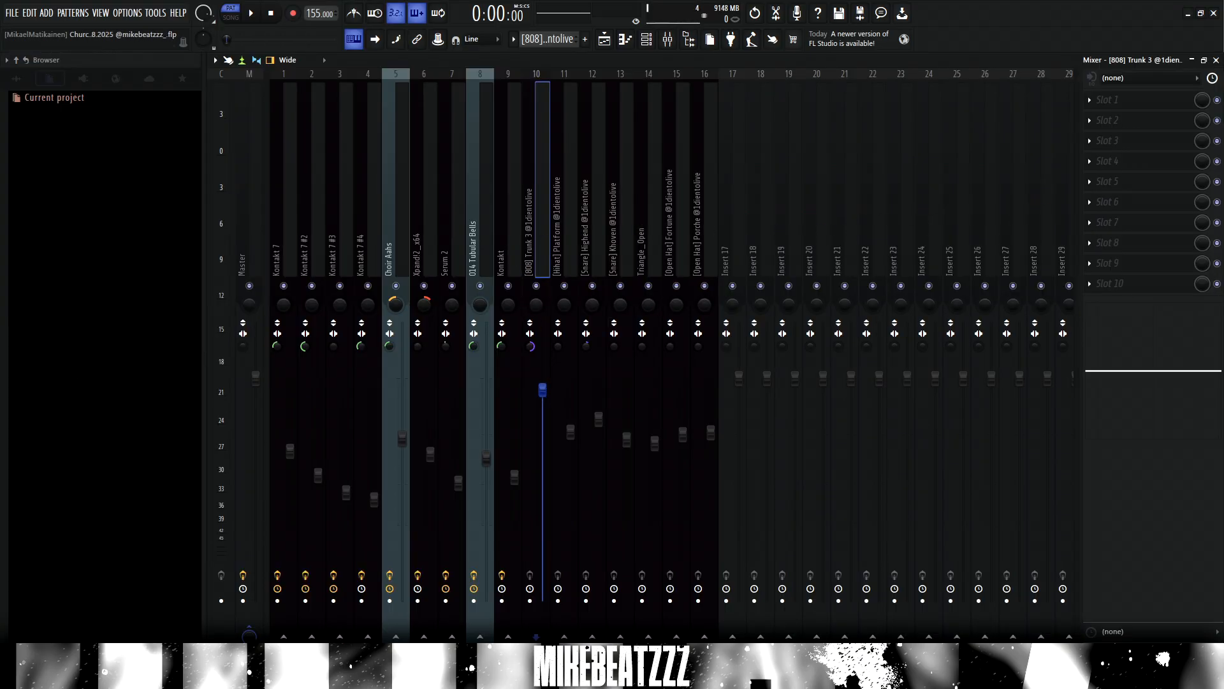
- Open the [Hihat] Platform pattern from the playlist, examine its rolls and pitch changes, and play it back
key("F5")
double_click(572, 495)
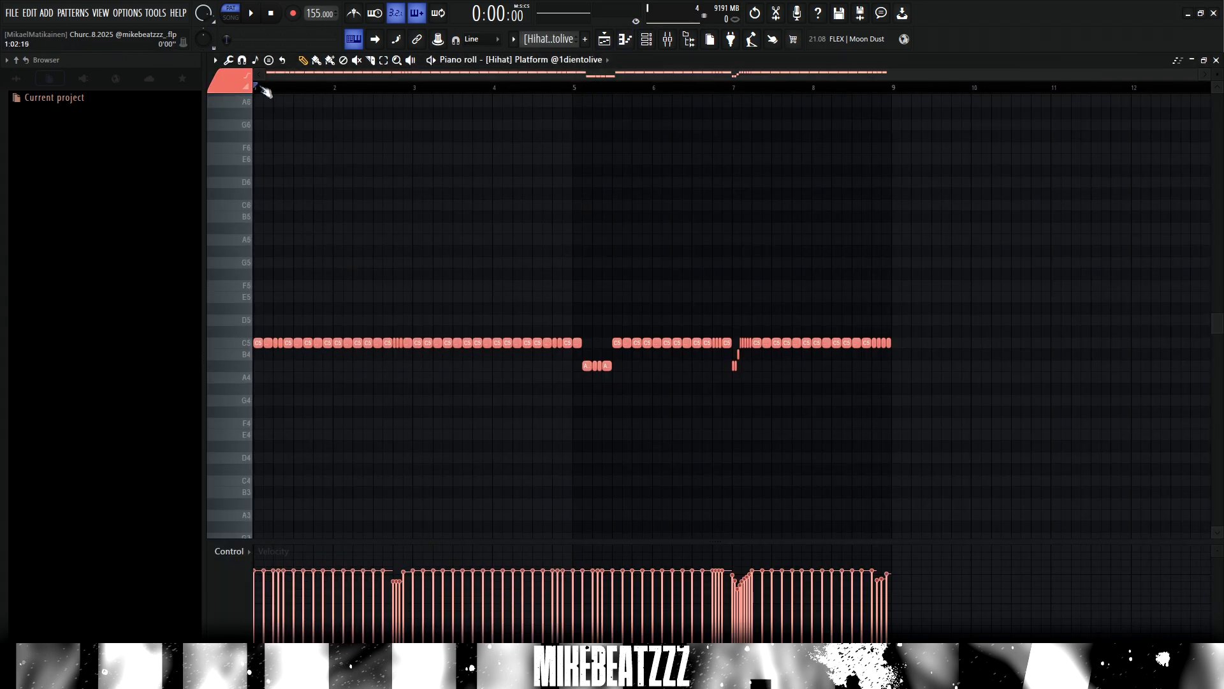
scroll(268, 93, "up", 3)
scroll(292, 354, "down", 1)
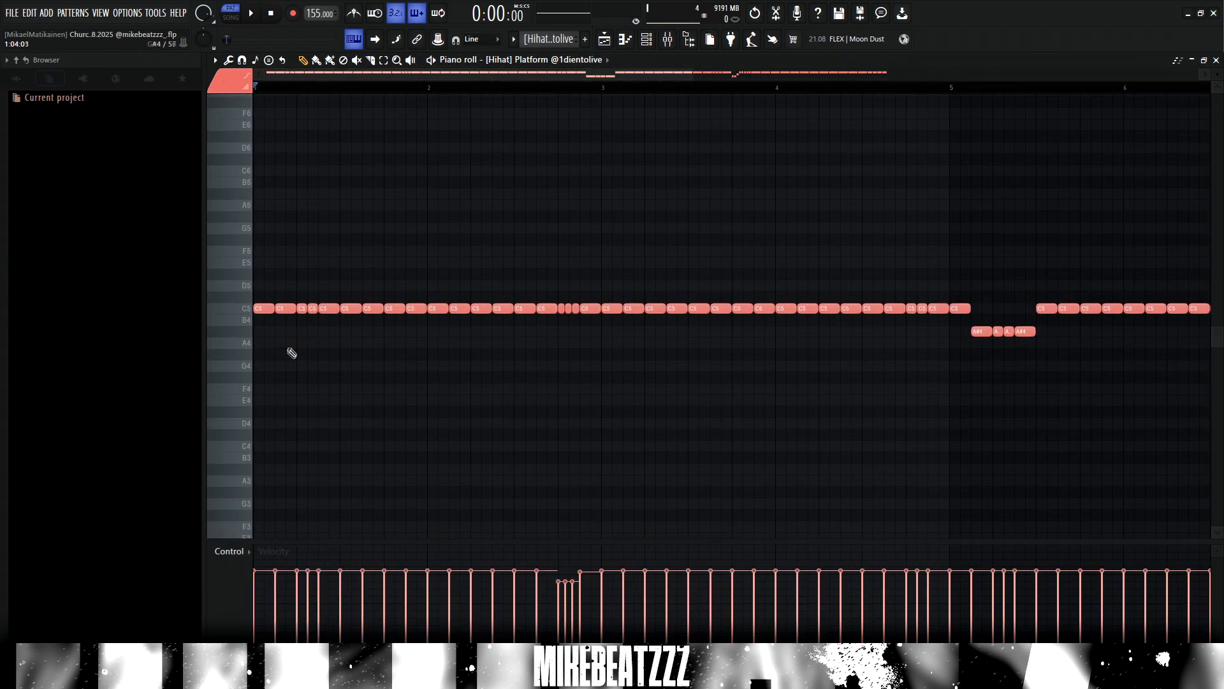
key("space")
key("space")
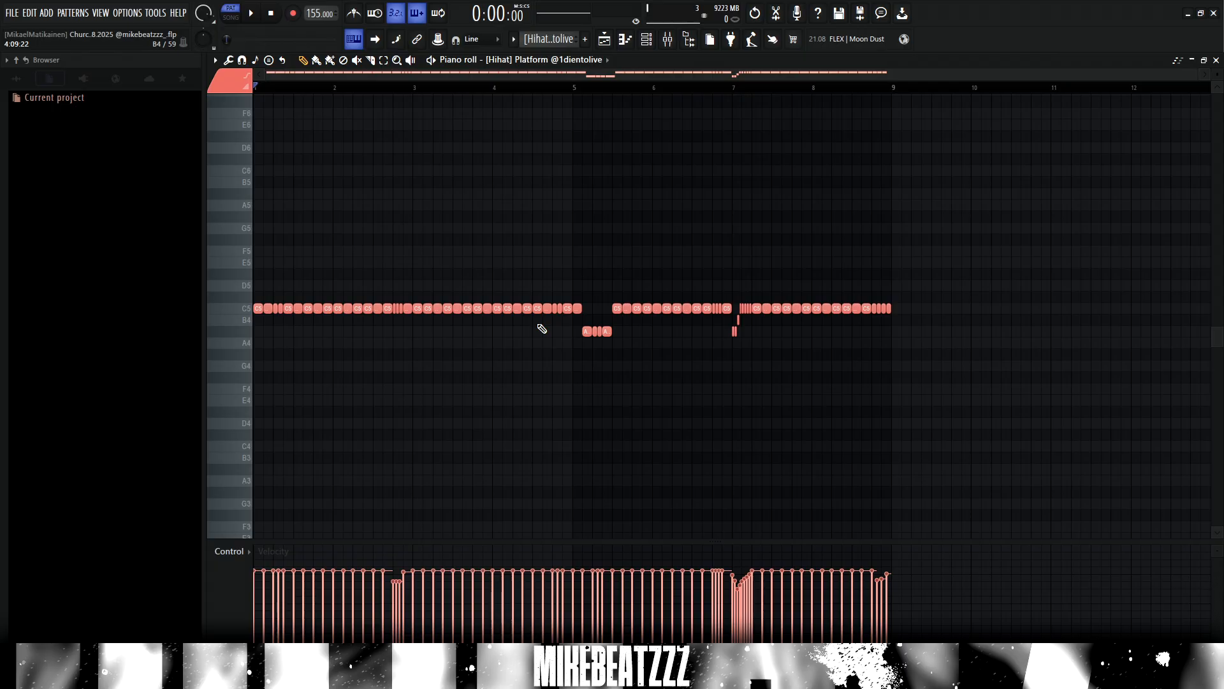
key("space")
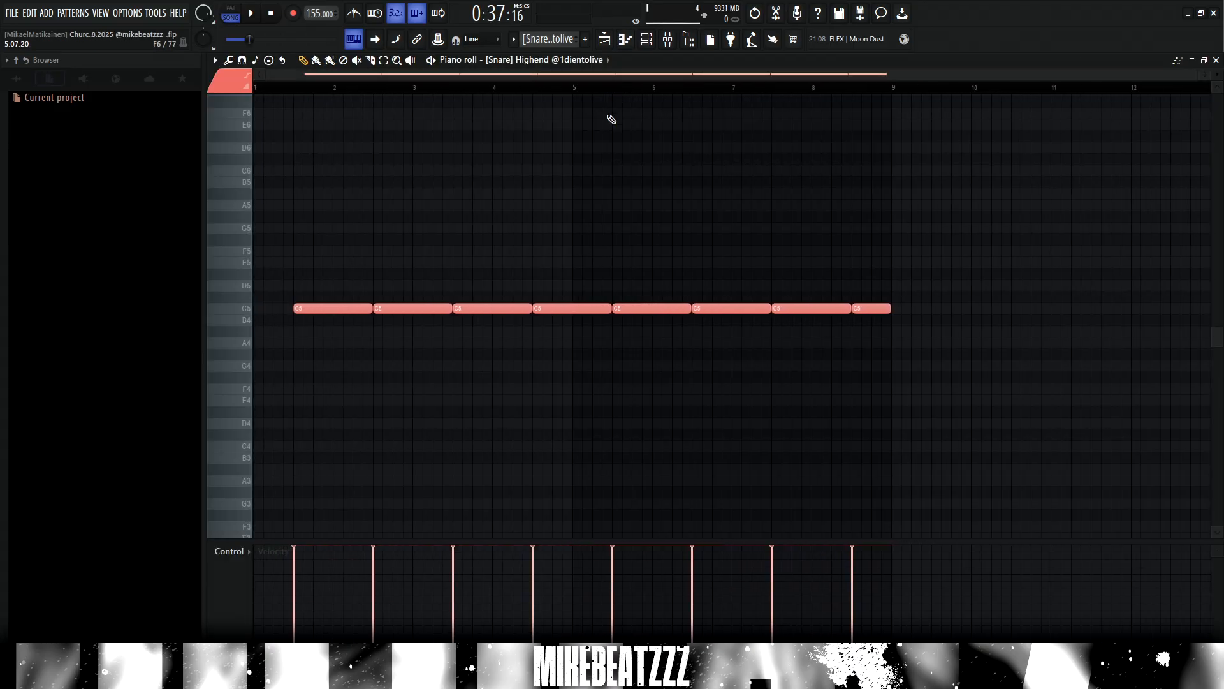
- Inspect the [Snare] Highend sampler settings and its mixer track
key("F6")
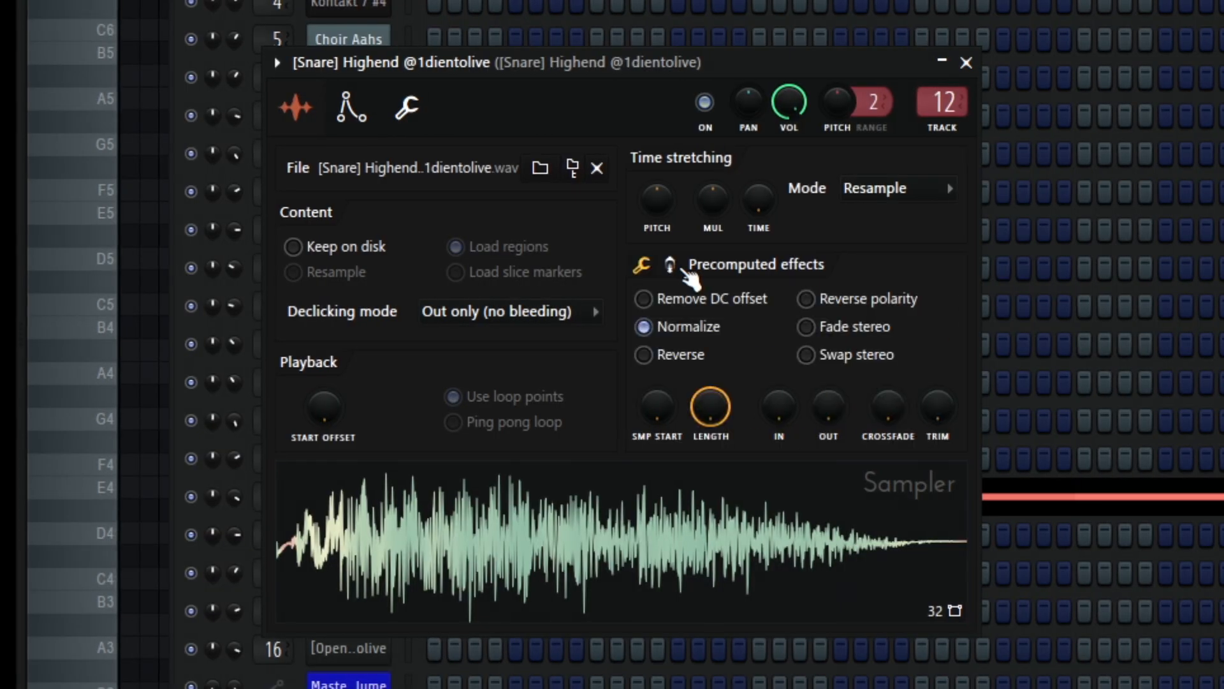
left_click(529, 323)
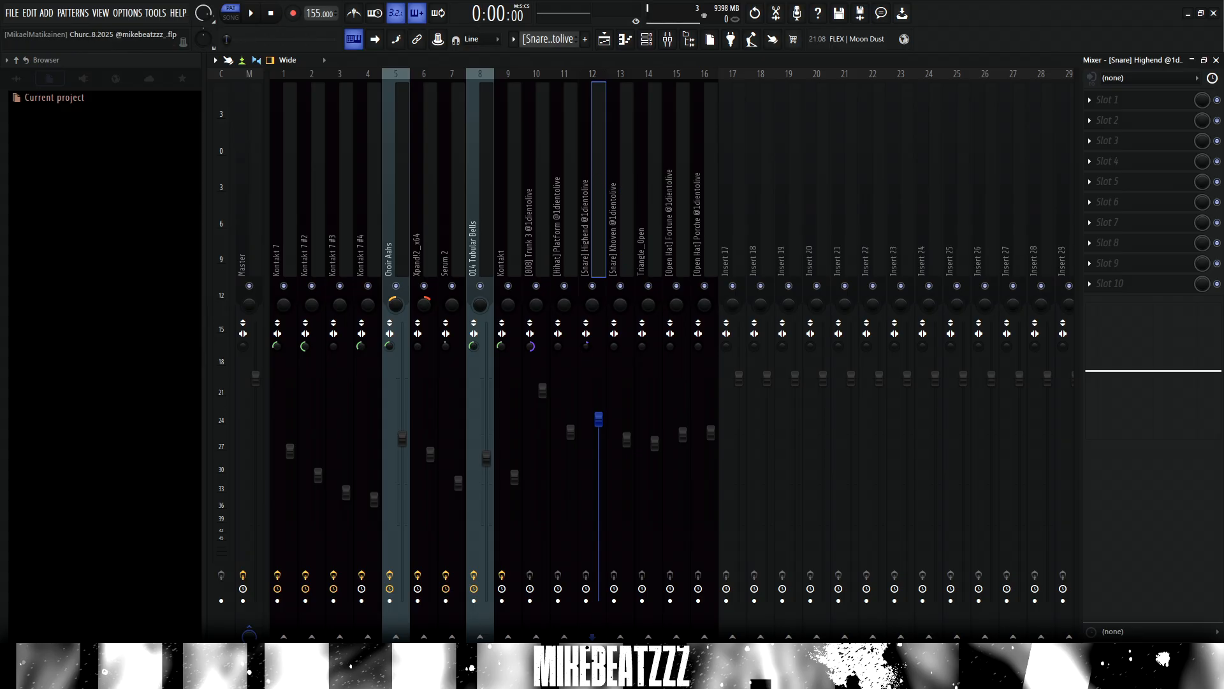
- Open the [Snare] Khoven pattern from the playlist and view its channel and piano roll
key("F5")
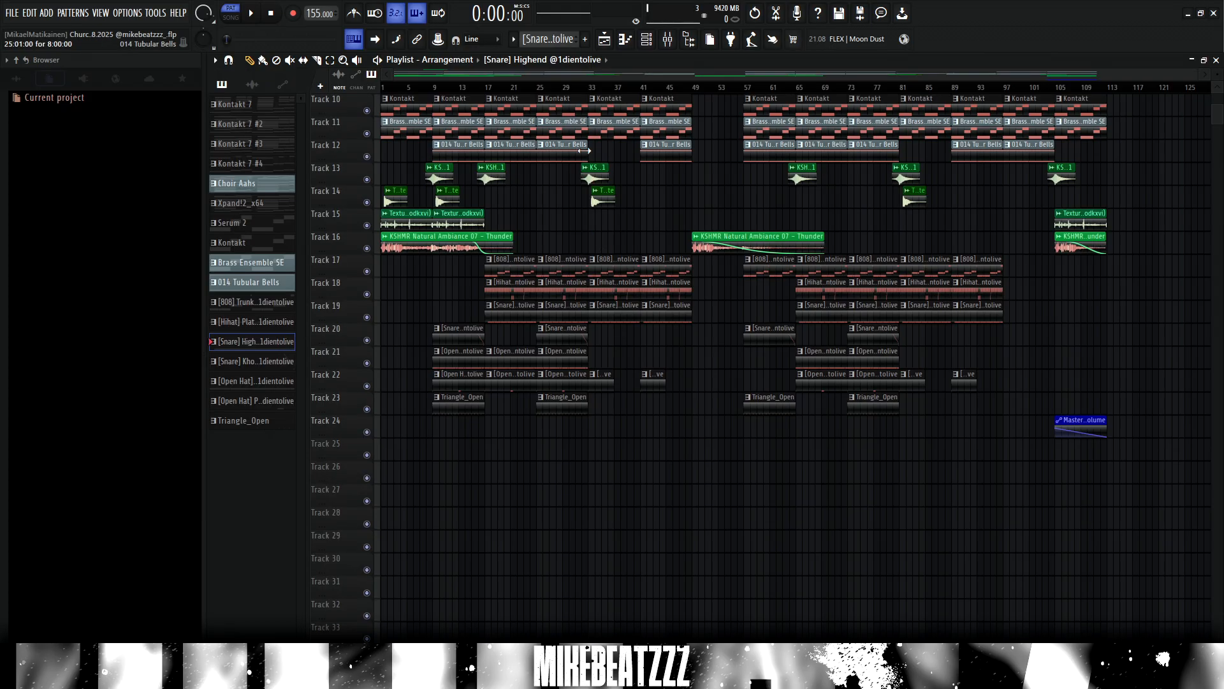
scroll(587, 89, "up", 6)
double_click(606, 306)
scroll(620, 88, "down", 3)
scroll(931, 89, "up", 4)
scroll(884, 202, "up", 4)
scroll(767, 147, "down", 4)
left_click(646, 39)
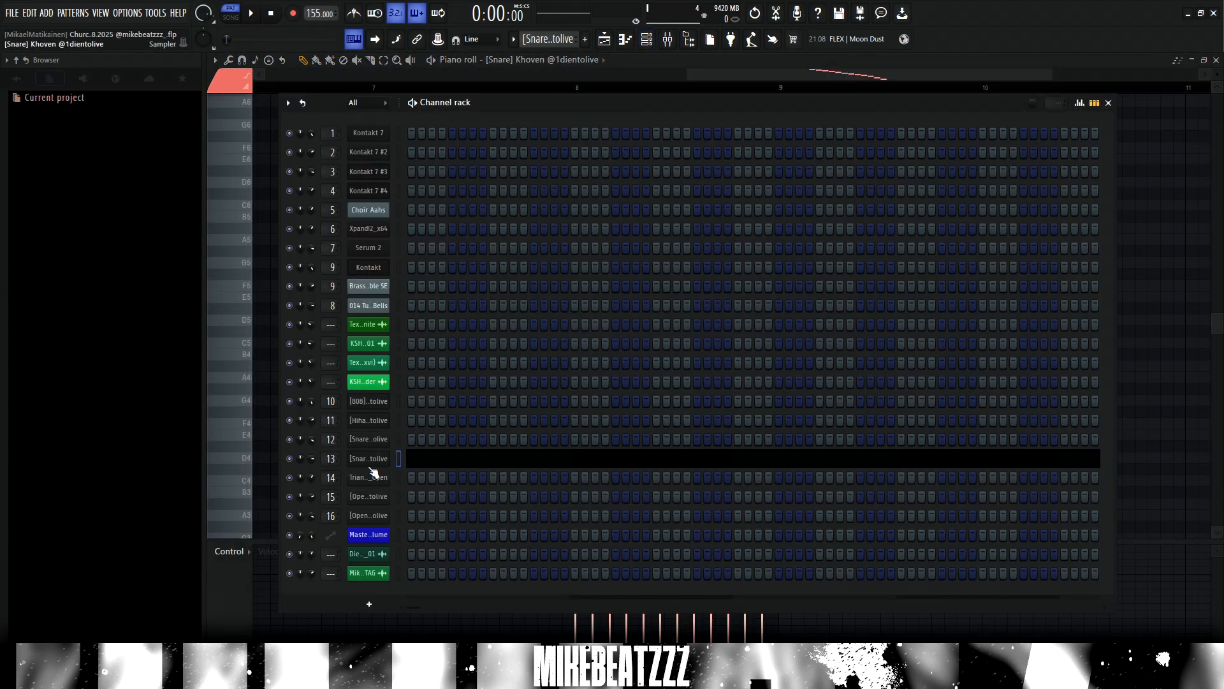
left_click(372, 462)
key("F7")
scroll(613, 85, "down", 2)
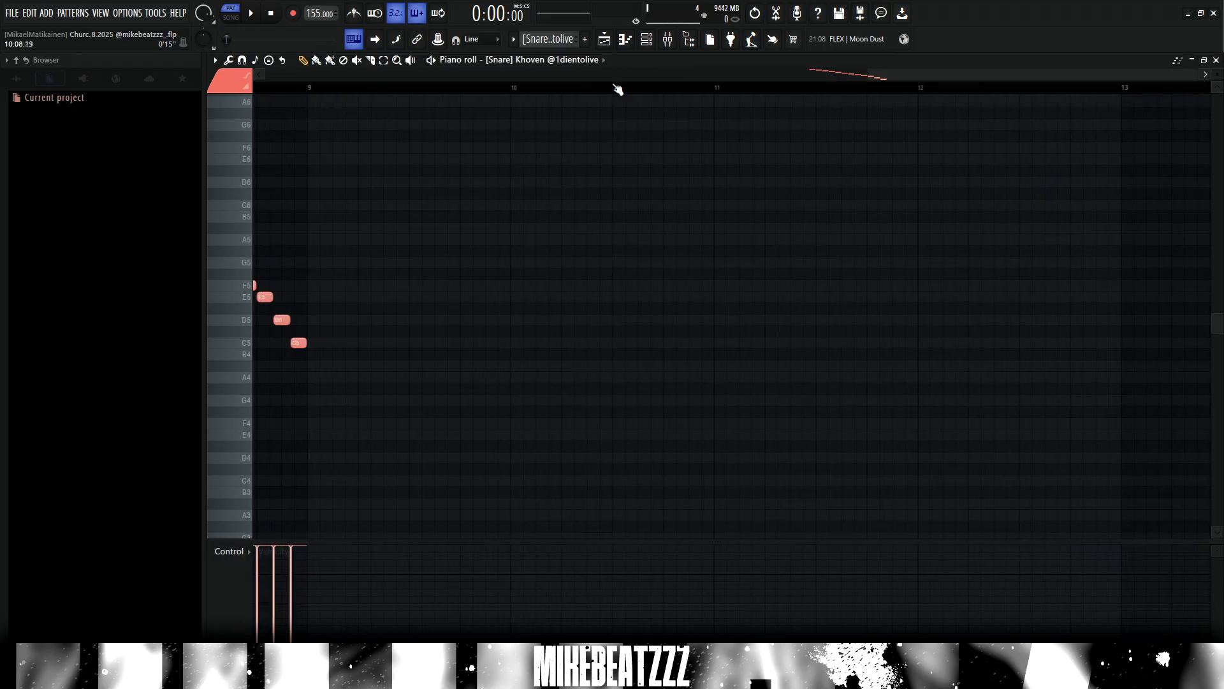
- Select the time range of the descending [Snare] Khoven roll in bar 8, play it back, and check its mixer track
left_click_drag(831, 74, 719, 76)
left_click_drag(595, 90, 696, 91)
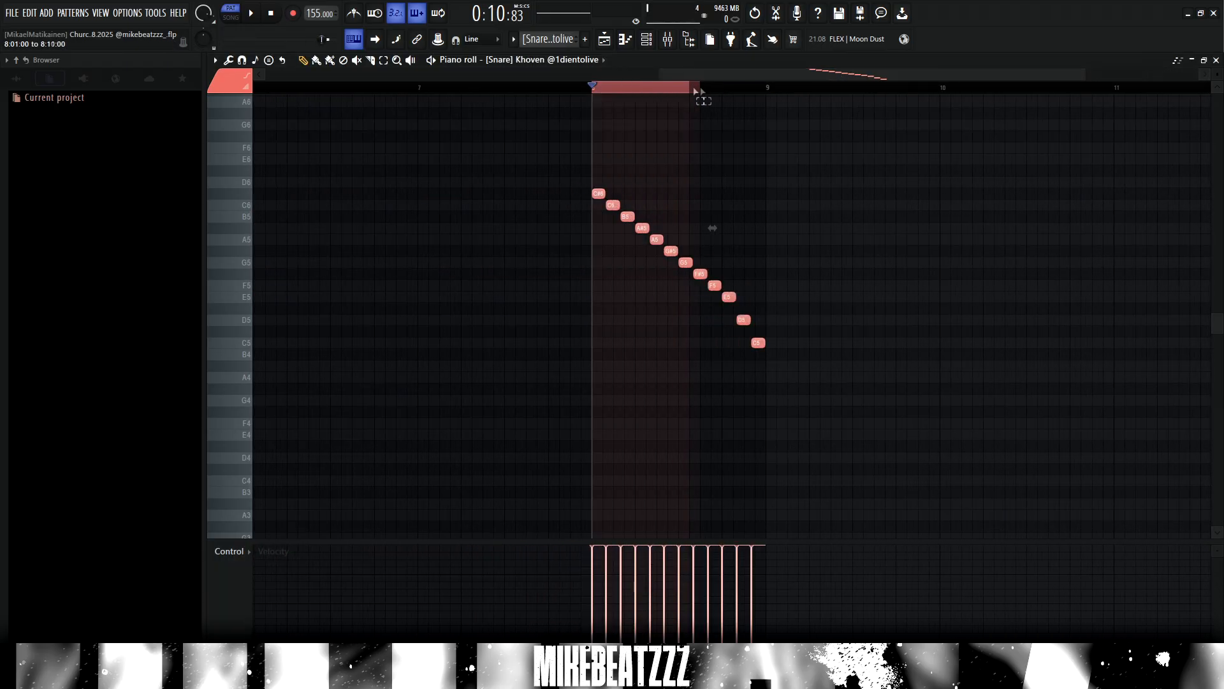
key("space")
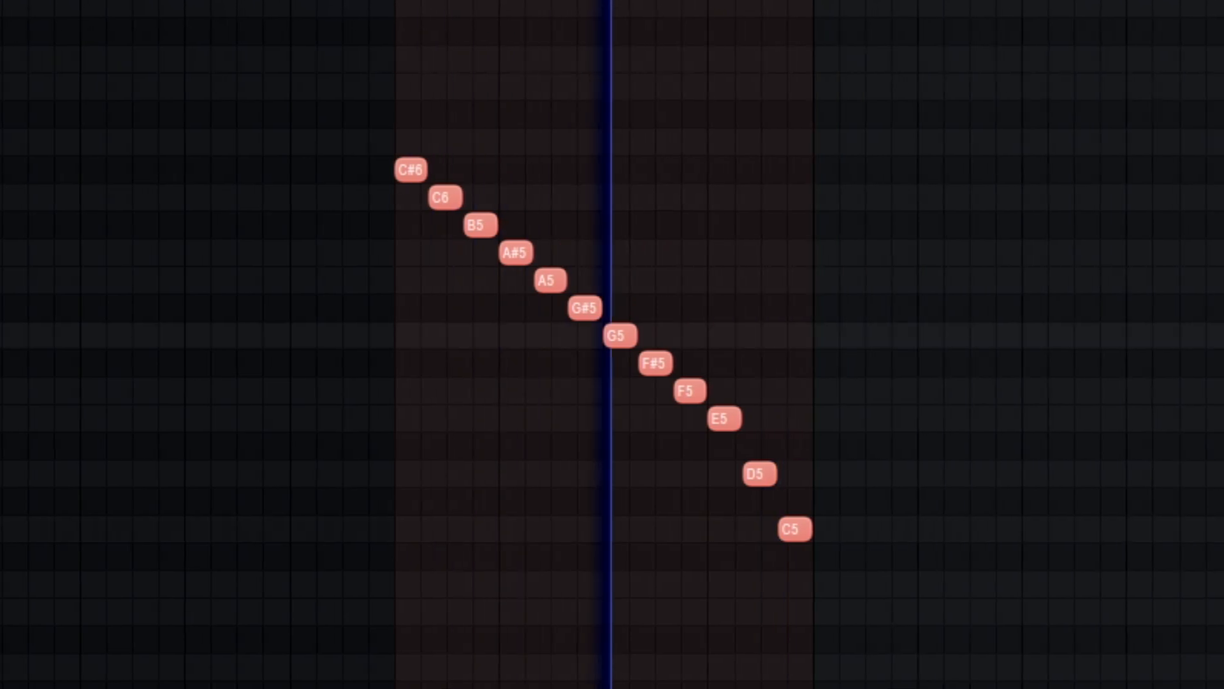
left_click(480, 121)
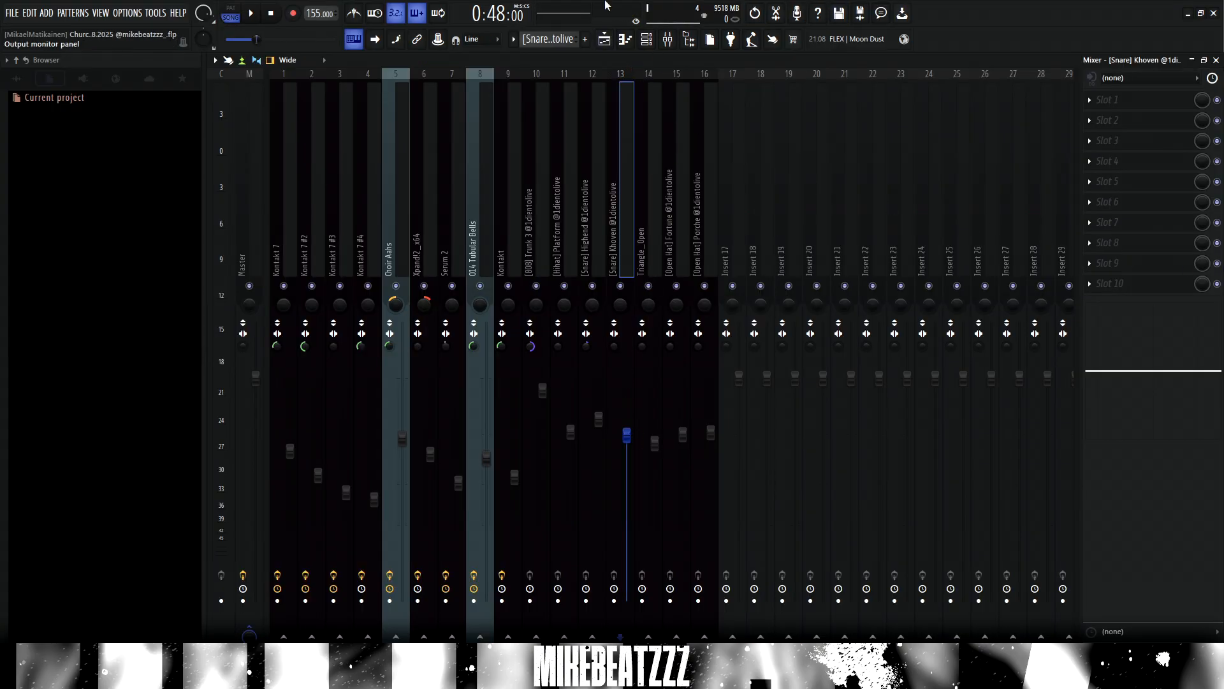
- View the [Open Hat] Fortune channel and examine its notes in the piano roll
left_click(612, 40)
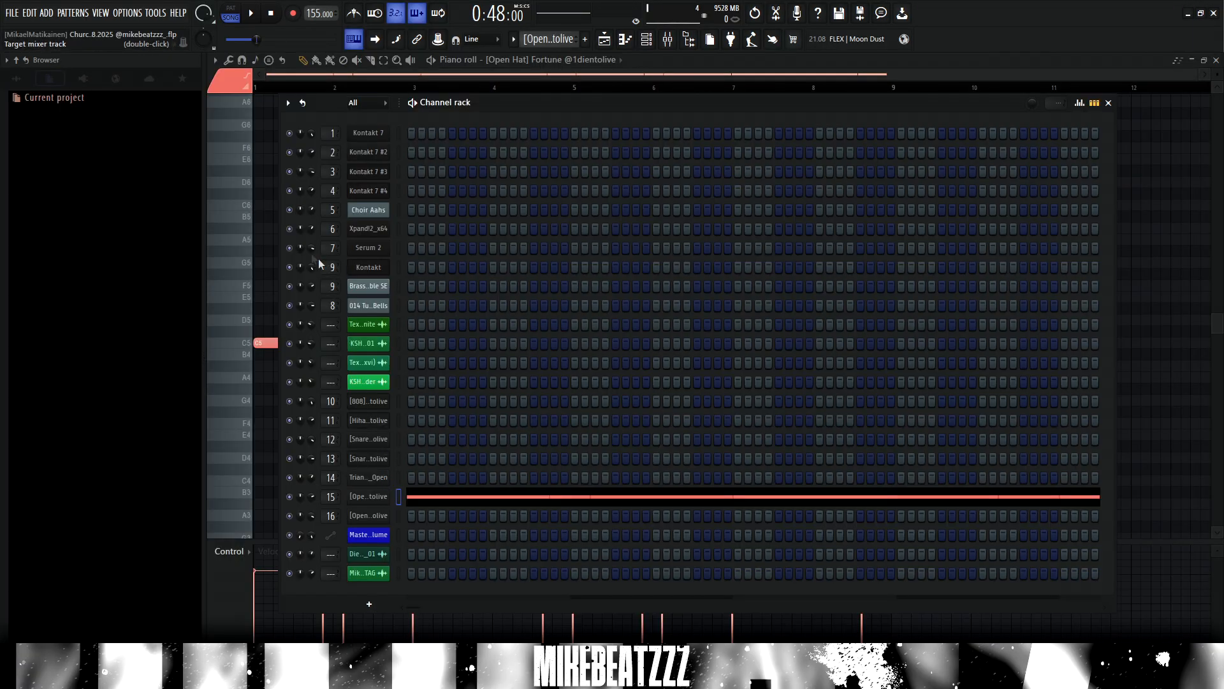
key("F6")
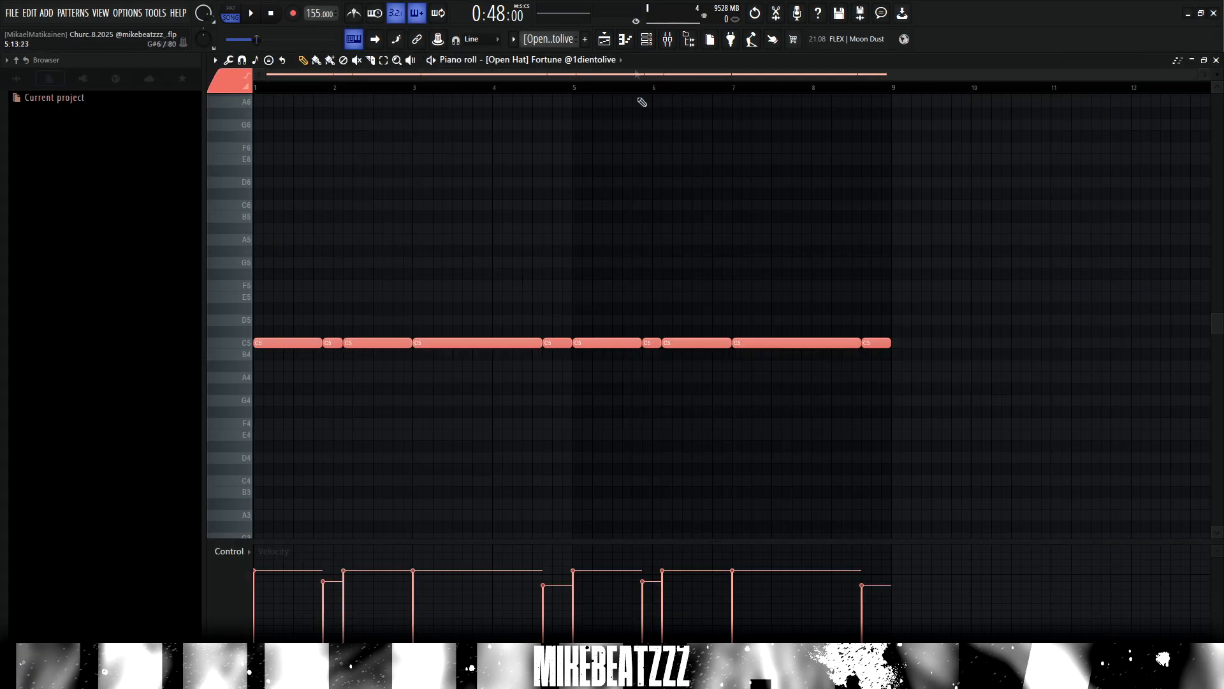
key("F6")
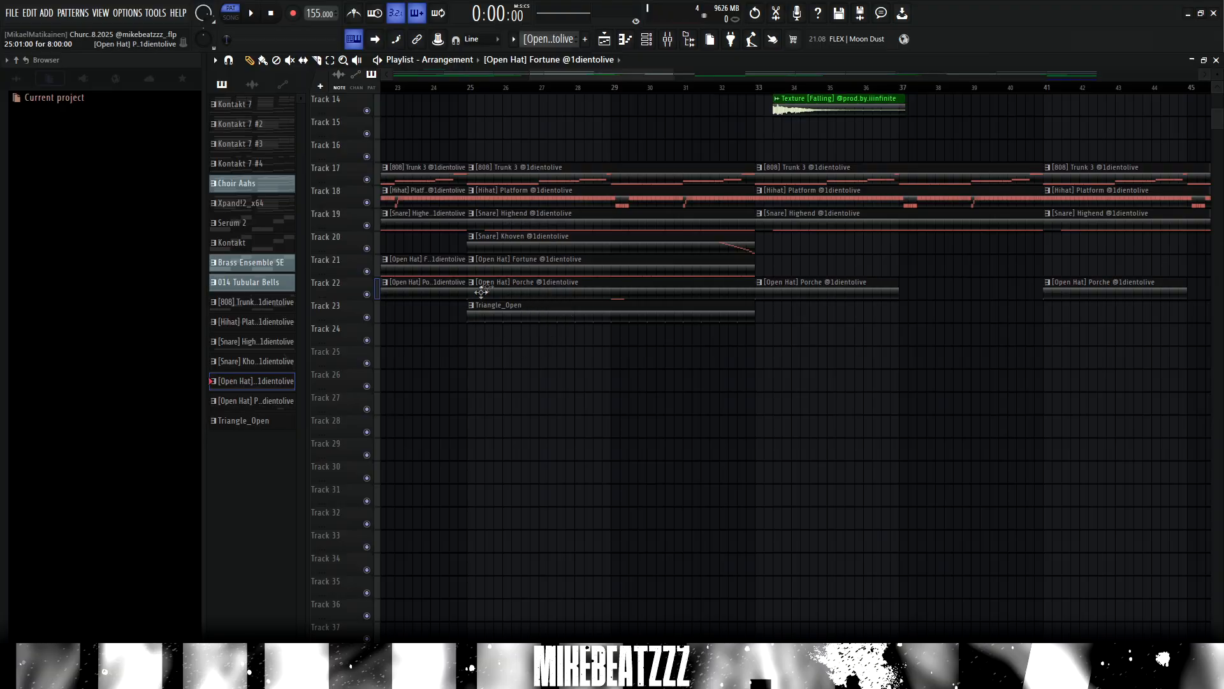
- Open the [Open Hat] Porche pattern in the piano roll and view its channel
double_click(542, 296)
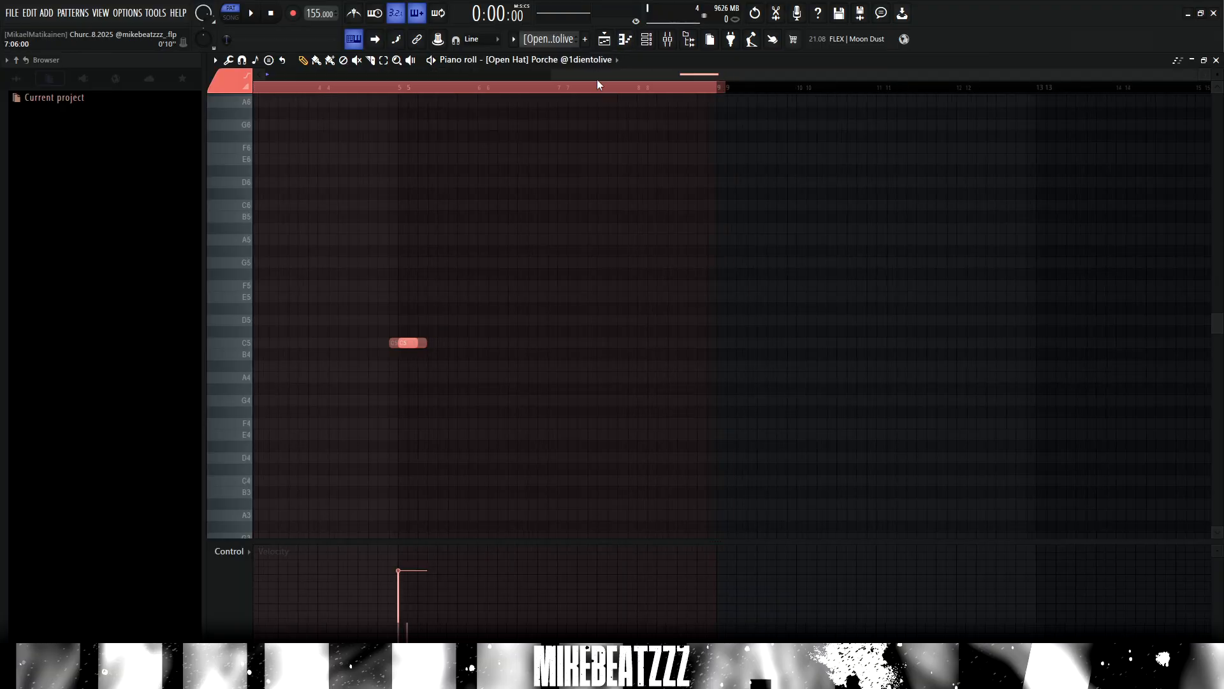
key("F6")
left_click(386, 516)
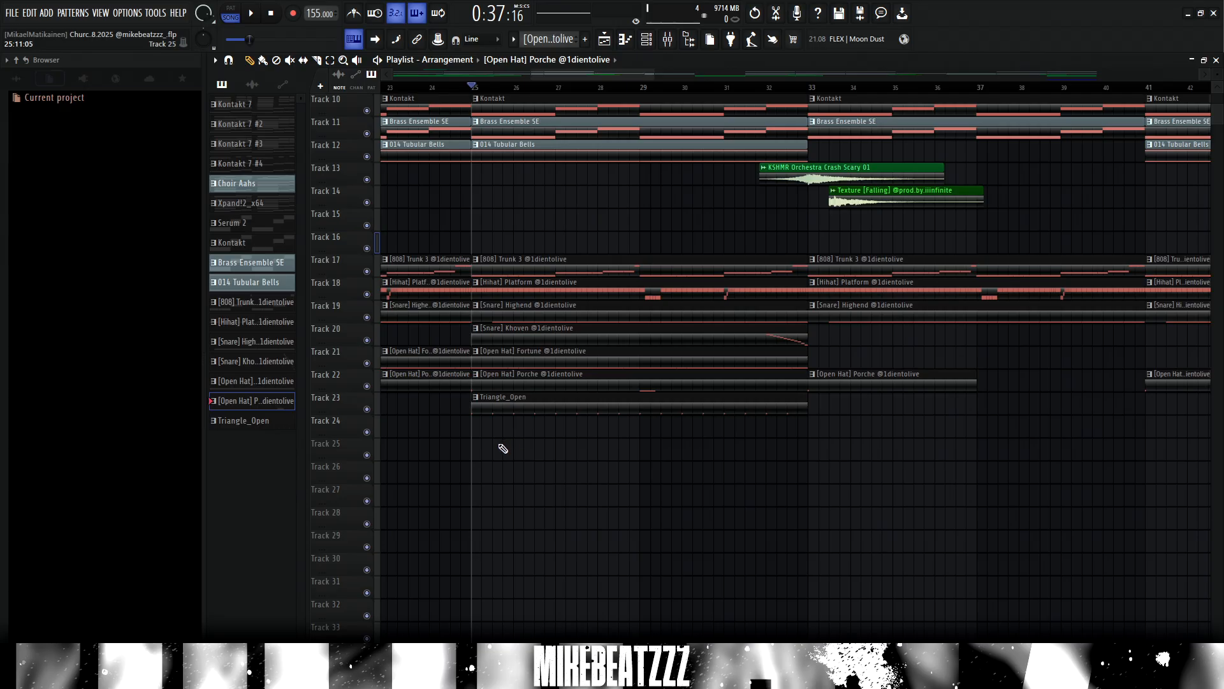
- Open the Triangle_Open pattern in the piano roll and play it back
double_click(552, 413)
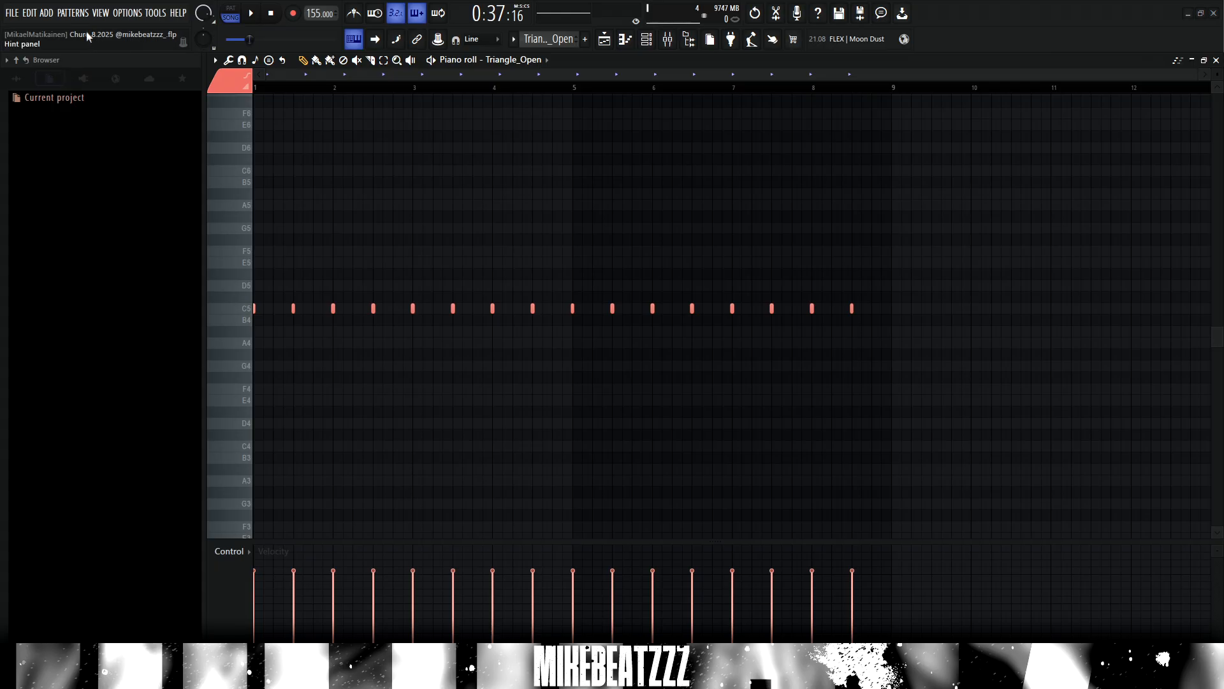
key("space")
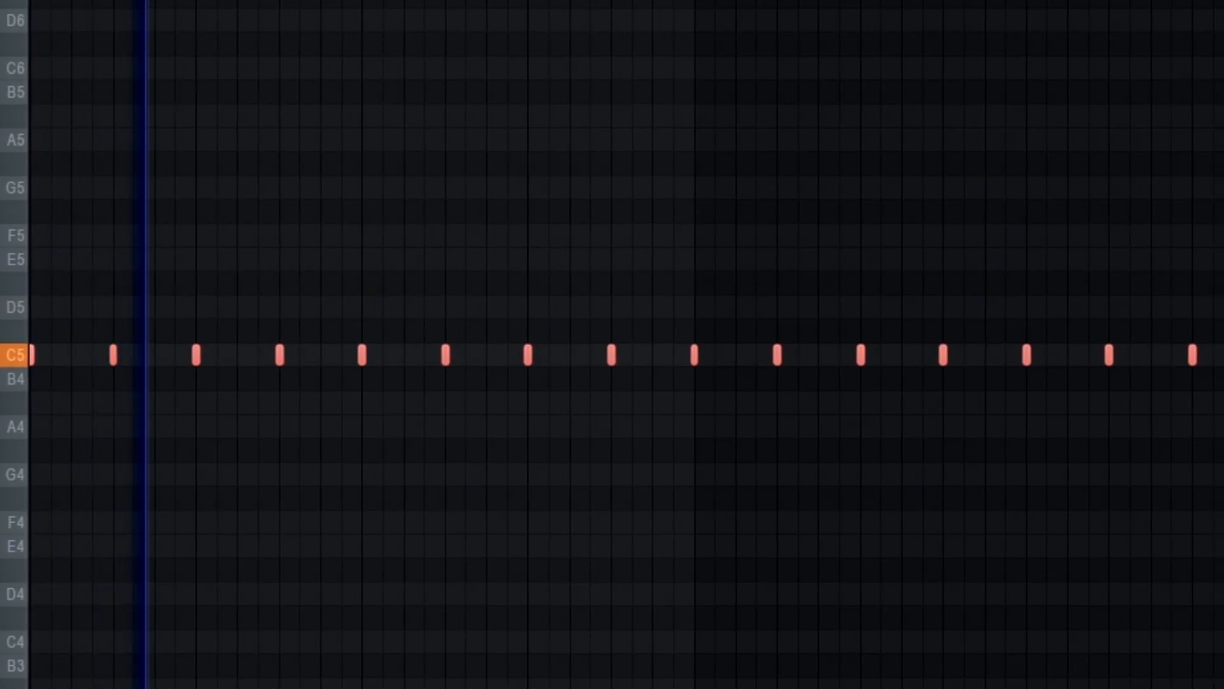